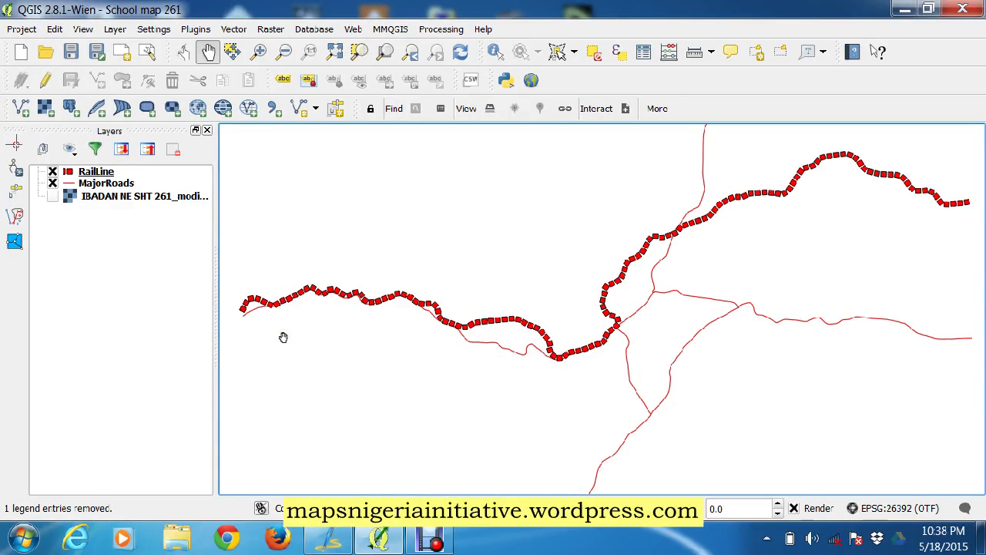
Pan the map to bring the railway and major roads into view
drag(535, 180, 560, 262)
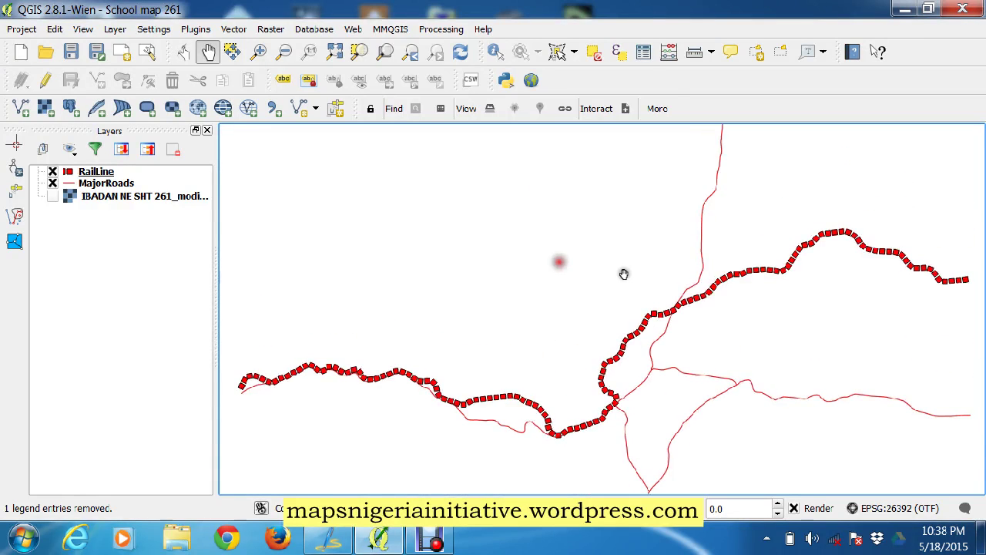
drag(648, 243, 705, 225)
drag(622, 286, 616, 202)
drag(608, 251, 590, 242)
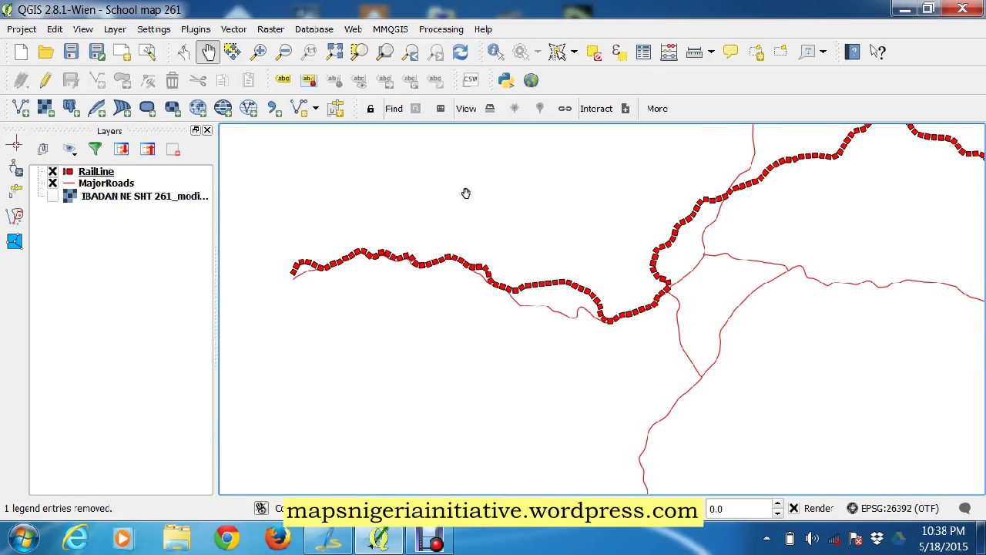
drag(466, 193, 469, 242)
click(233, 28)
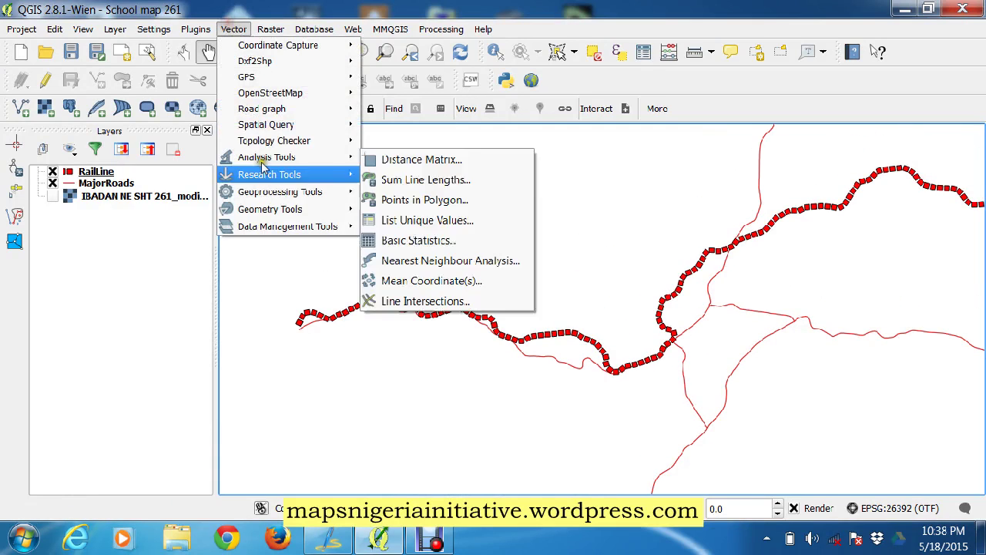
mouse_move(264, 191)
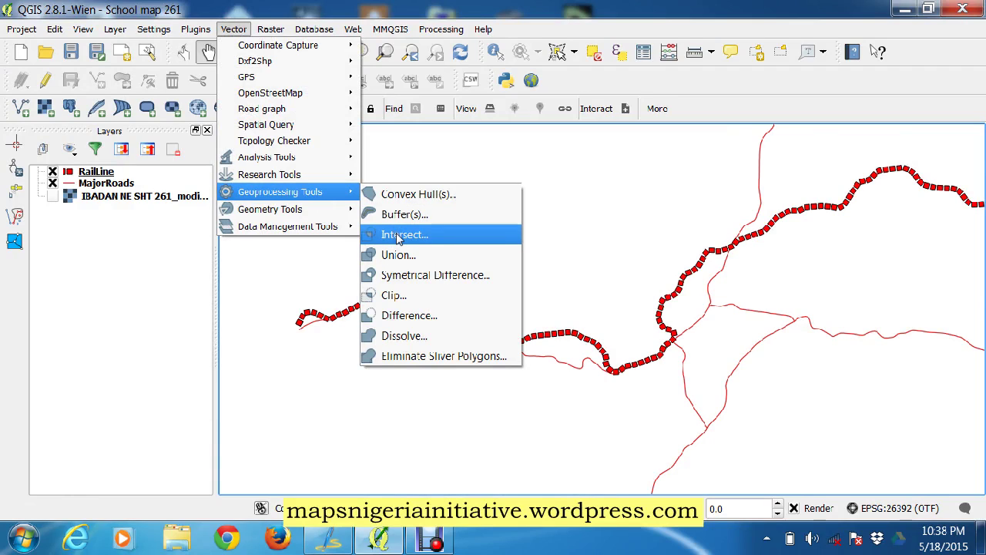
key(Escape)
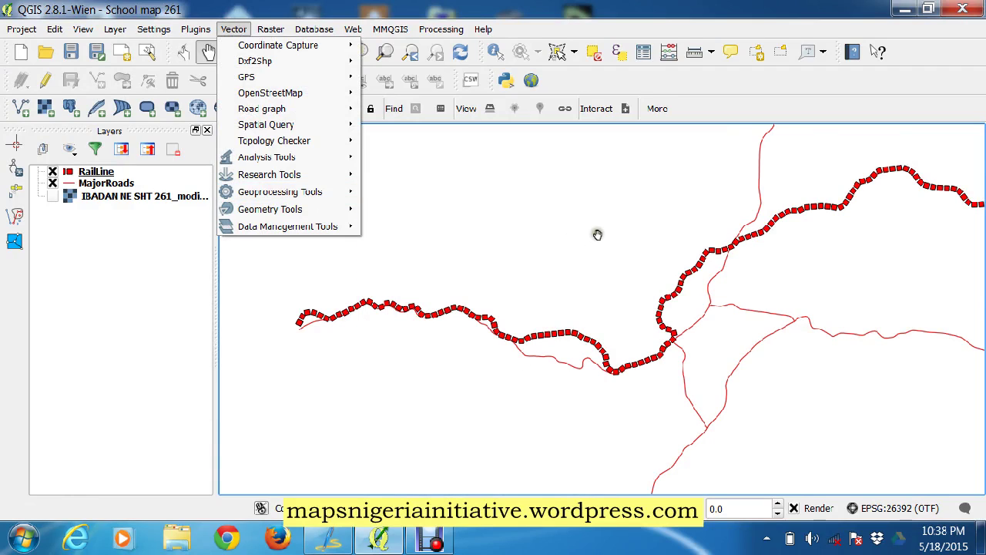
click(598, 233)
drag(588, 232, 612, 221)
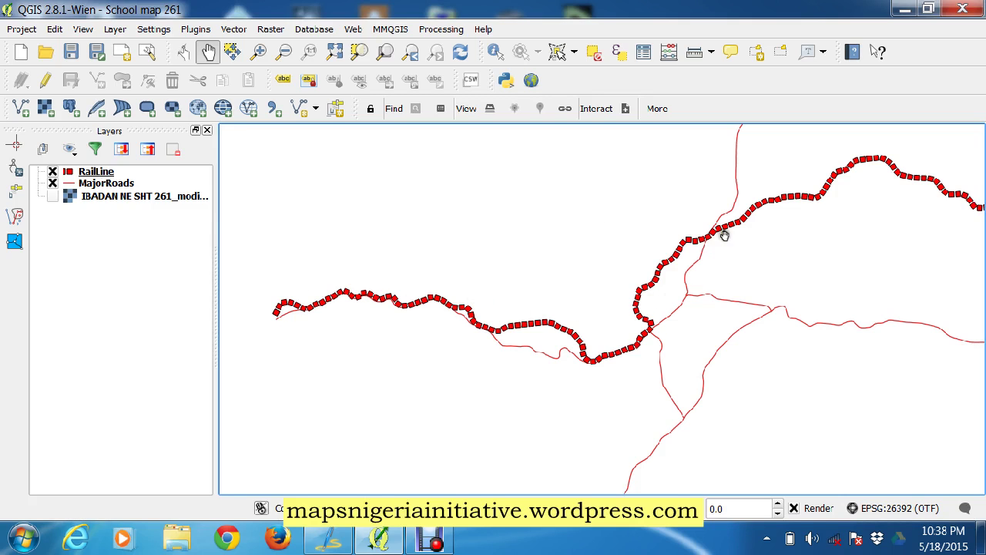
drag(737, 235, 703, 255)
drag(561, 285, 487, 223)
drag(609, 310, 595, 370)
drag(767, 249, 795, 267)
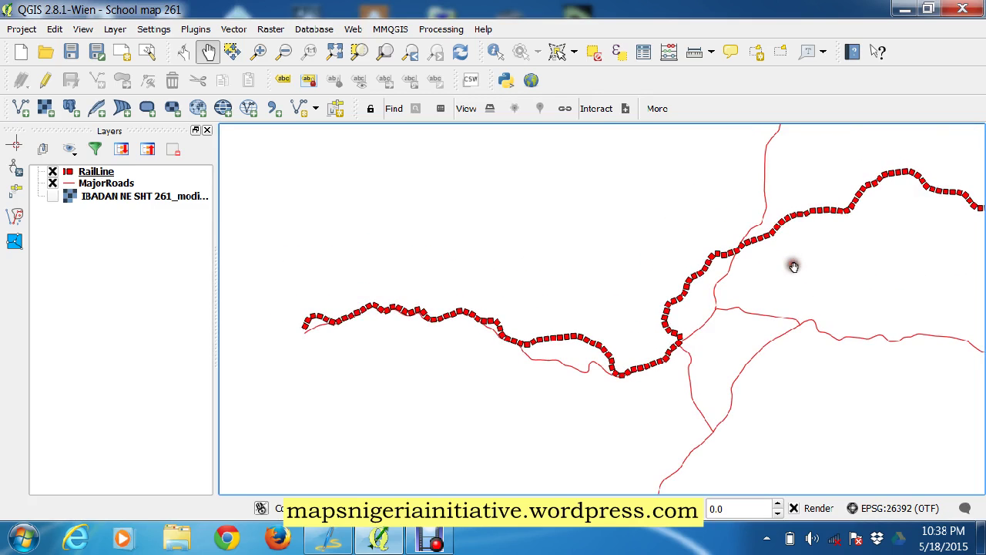
drag(559, 275, 545, 297)
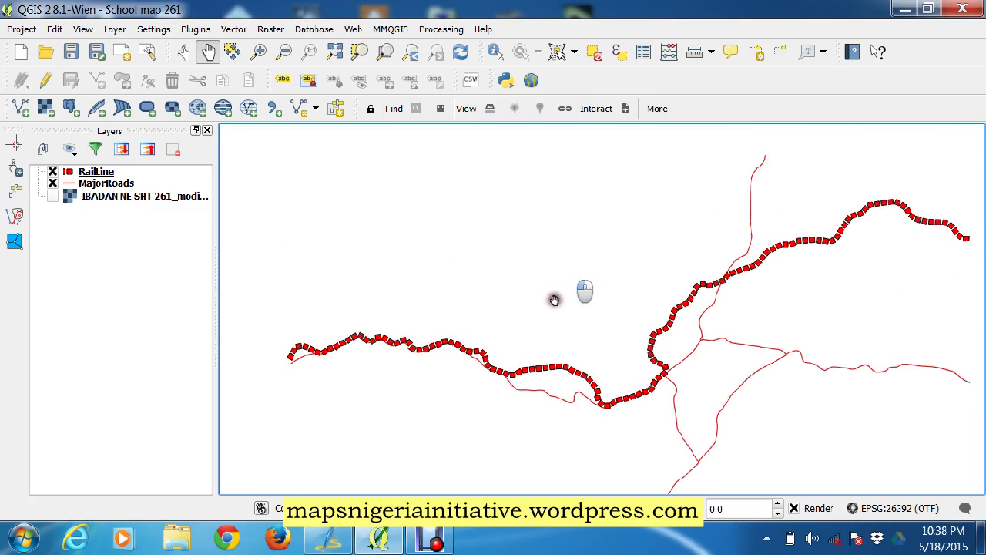
drag(417, 304, 395, 270)
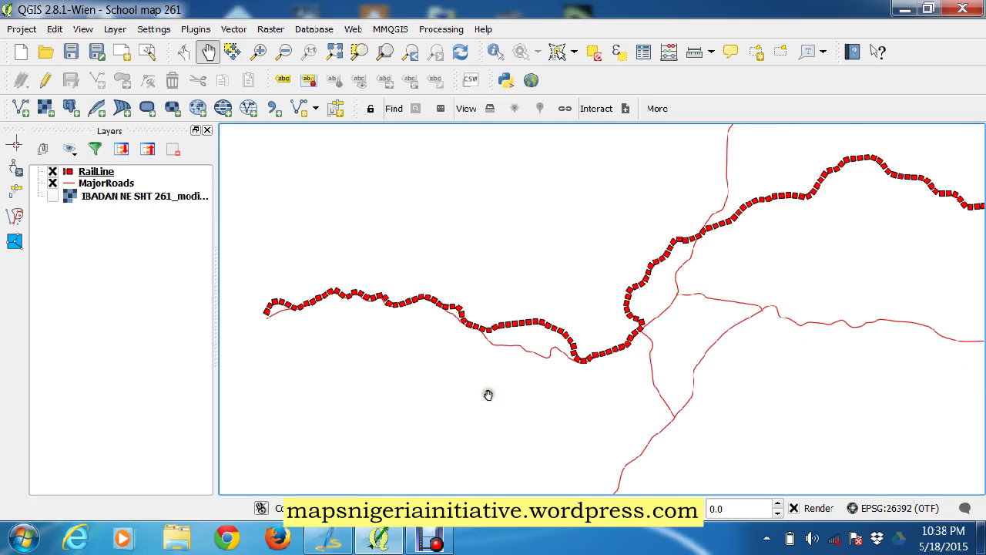
drag(834, 226, 812, 243)
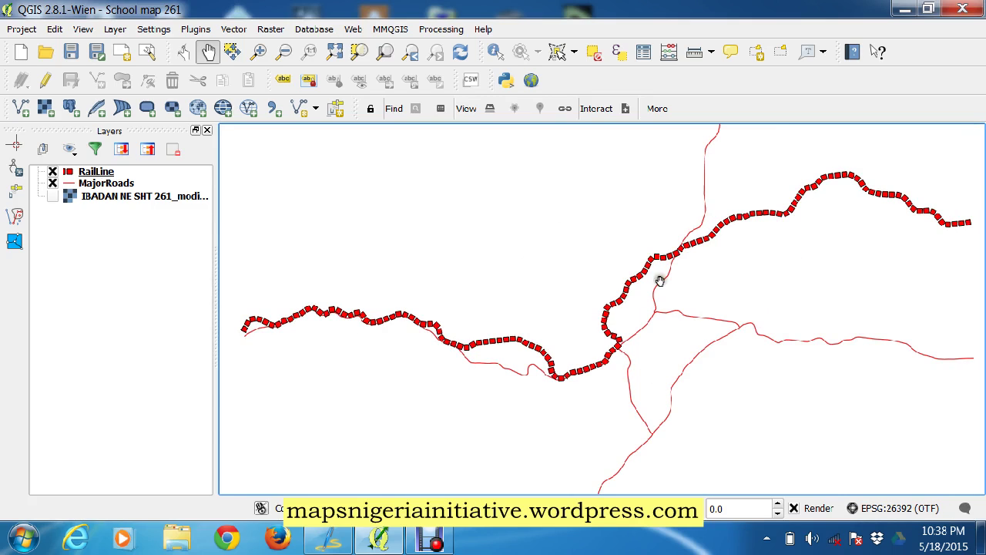
drag(743, 177, 770, 194)
drag(538, 310, 568, 251)
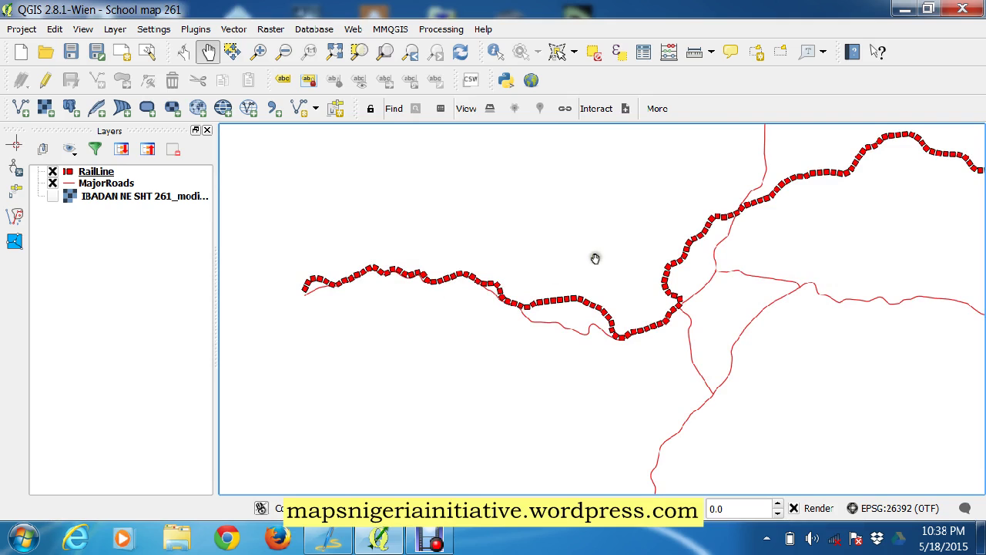
drag(717, 178, 711, 208)
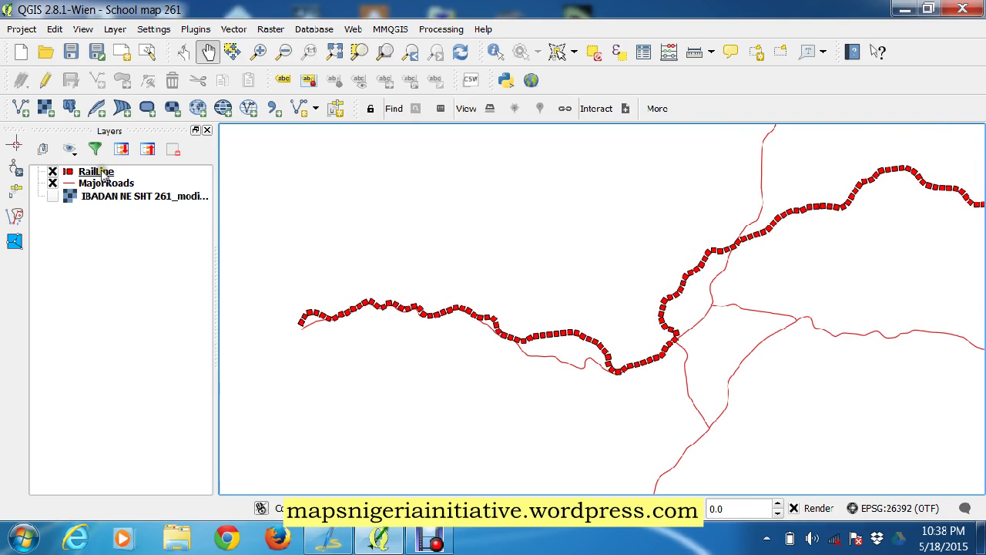
Buffer RailLine by 0.0055 and save the result as buffr.shp
click(100, 173)
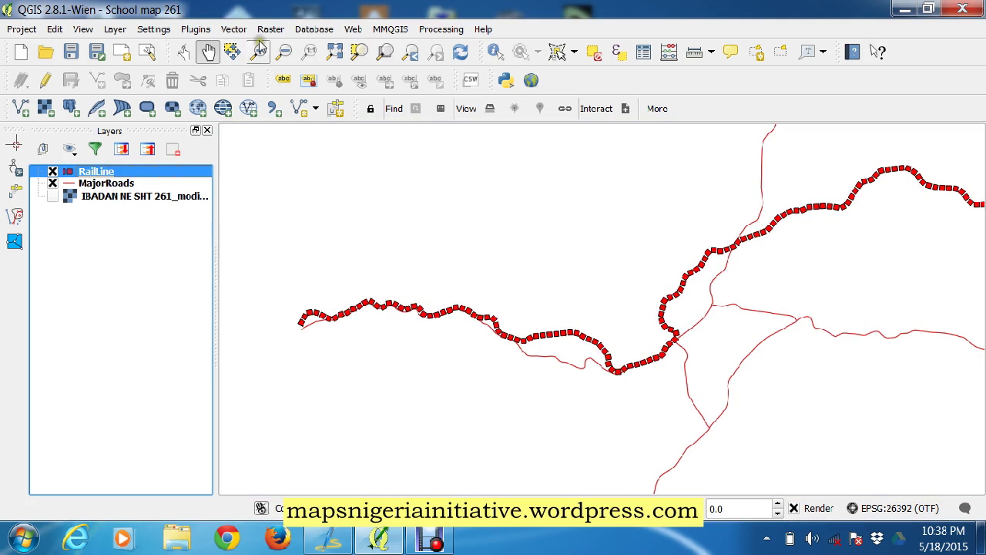
click(234, 29)
mouse_move(280, 192)
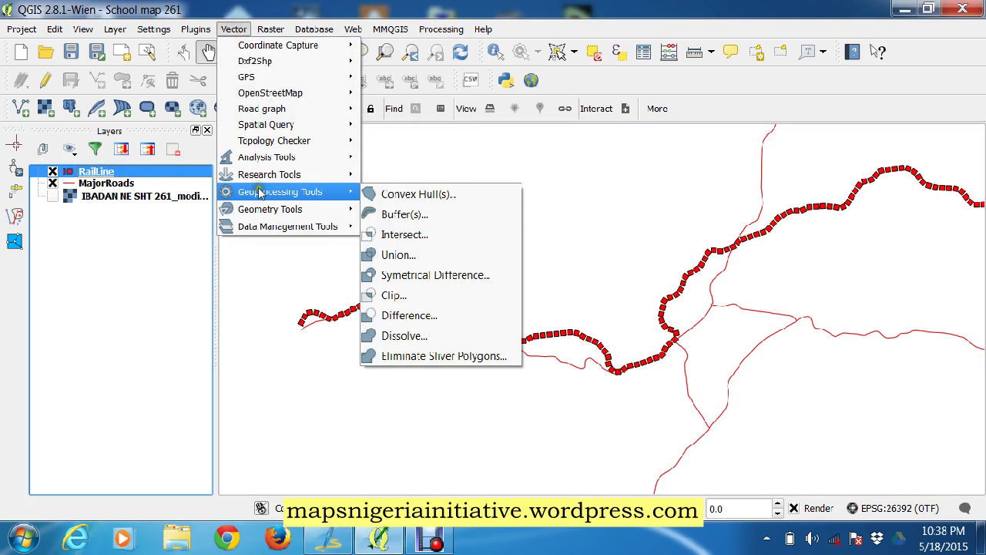
click(405, 215)
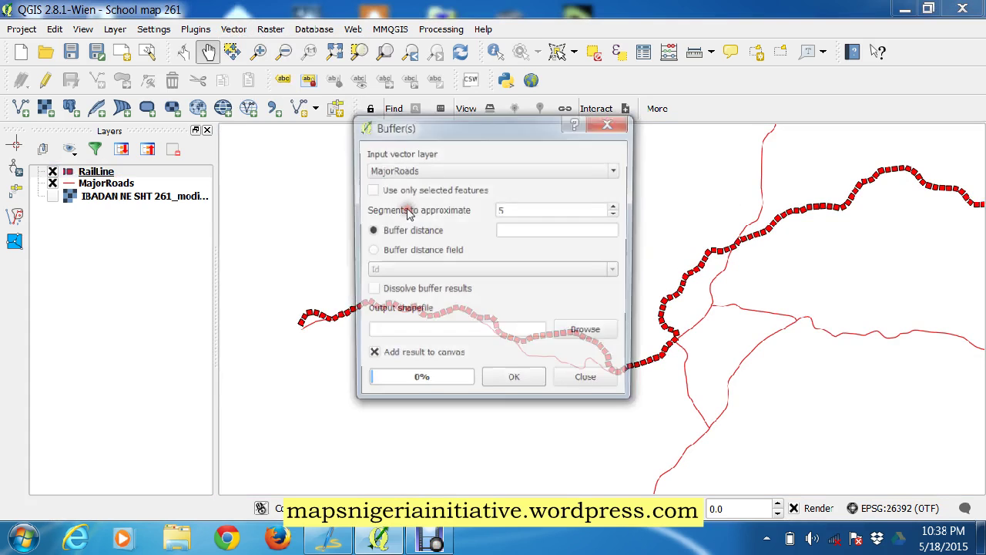
click(618, 170)
click(452, 192)
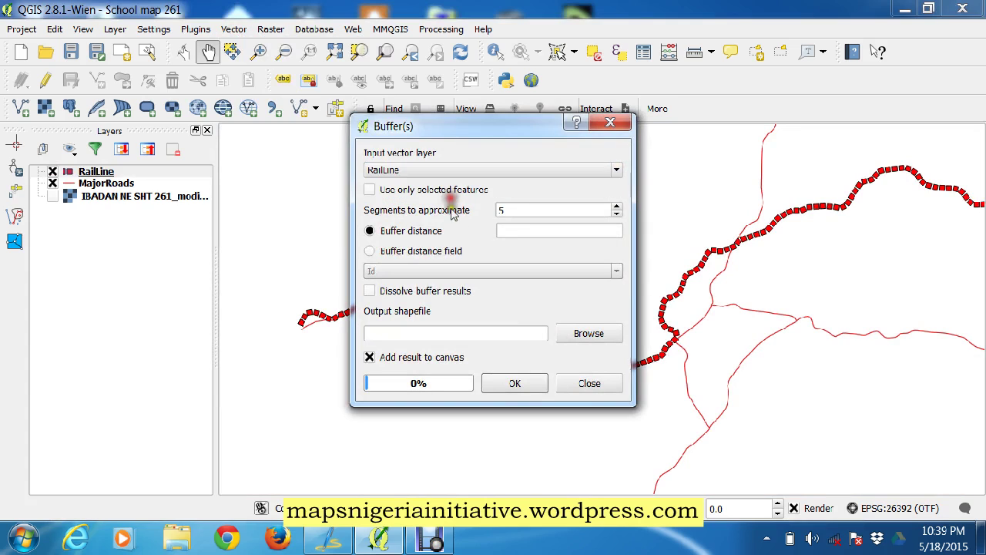
click(510, 231)
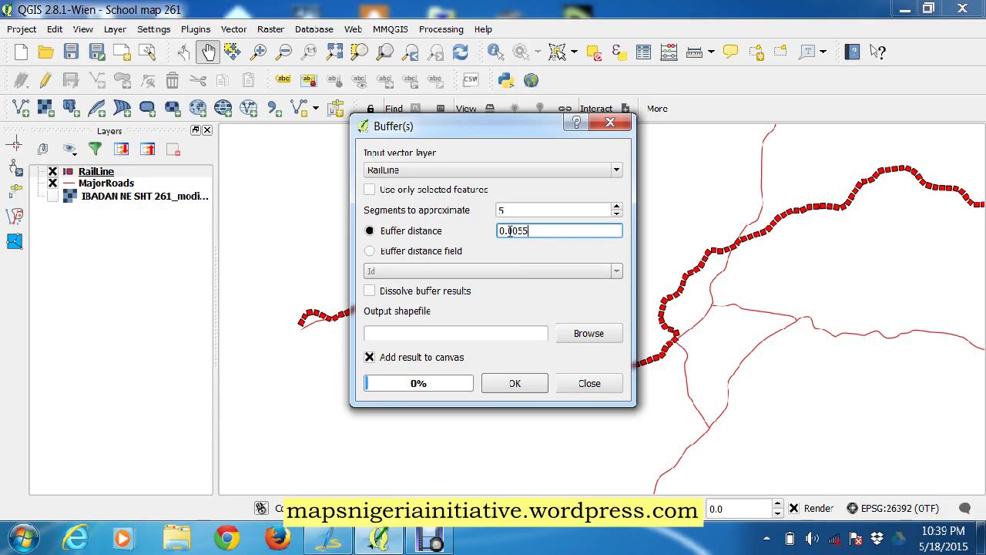
click(580, 331)
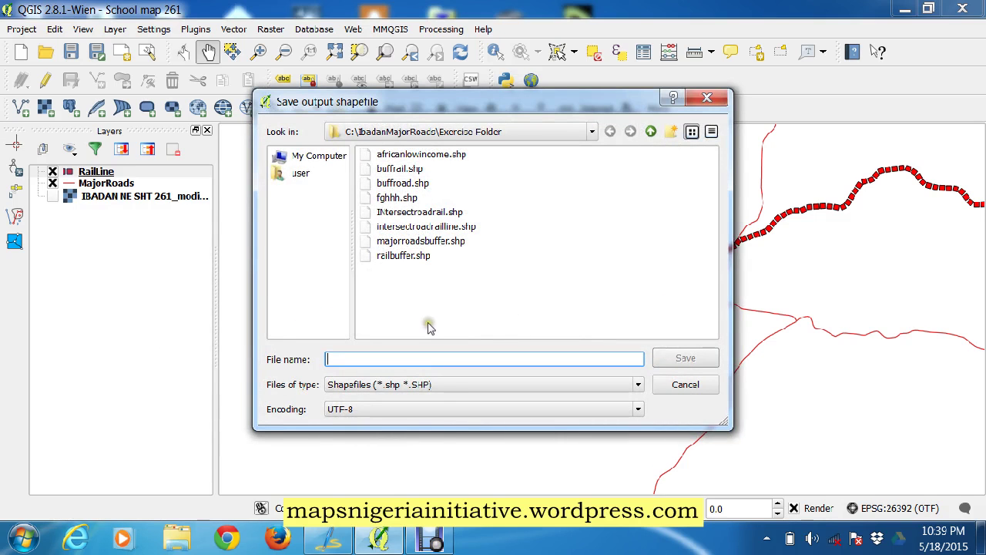
text(buffr)
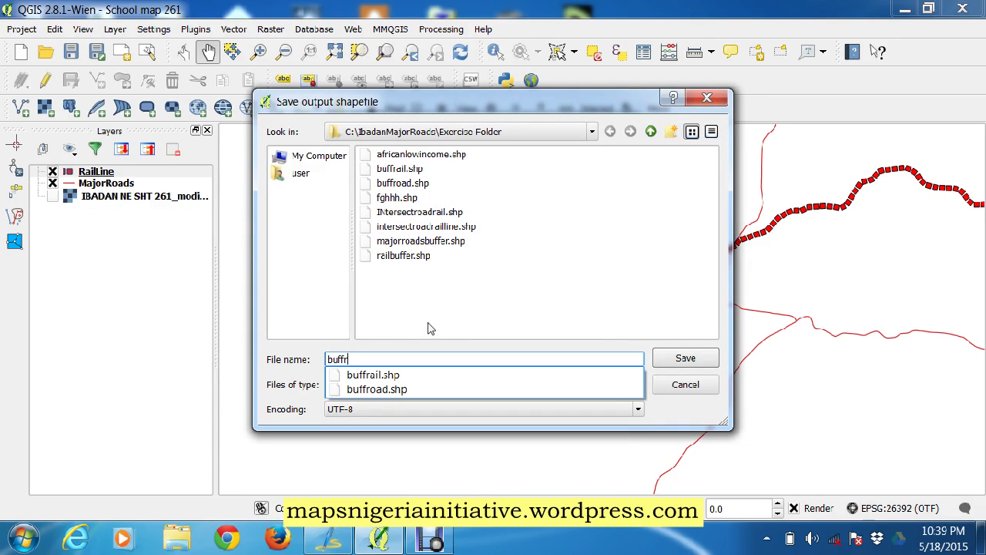
click(686, 357)
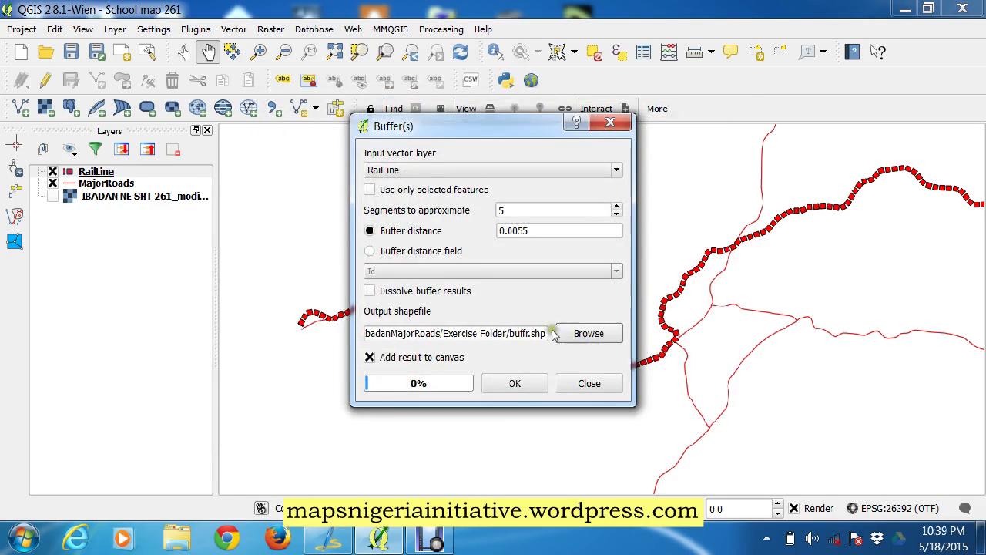
click(511, 383)
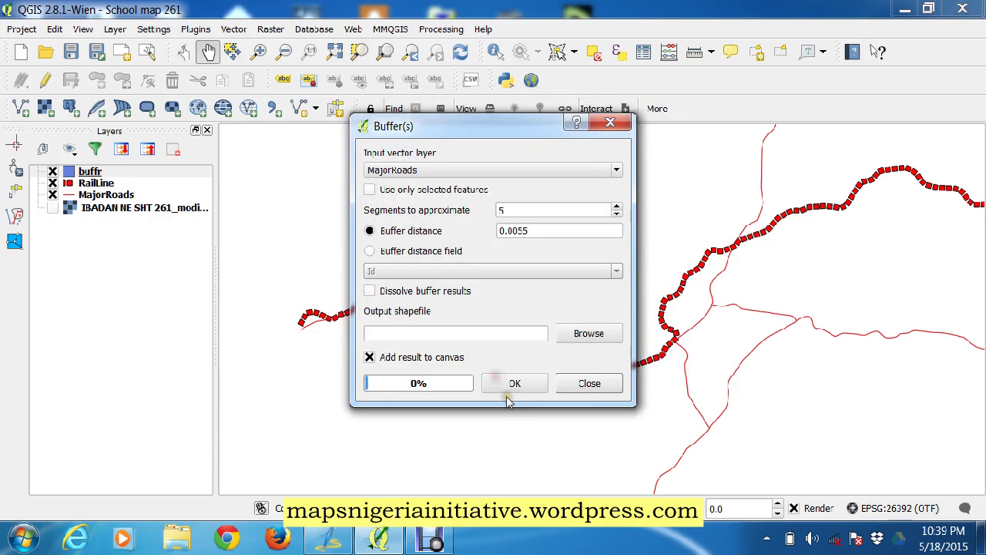
click(590, 381)
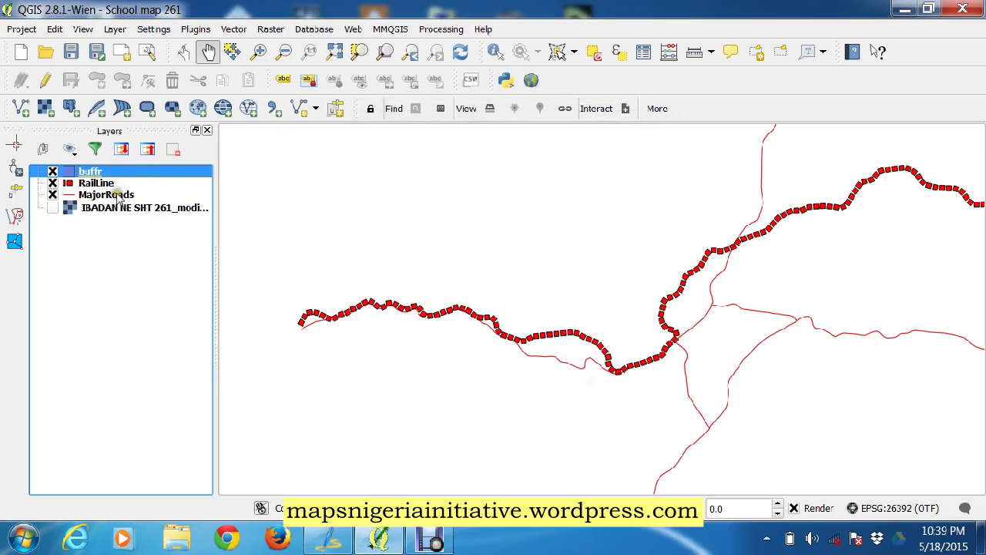
Set the buffr layer's CRS to Minna / Nigeria Mid Belt (EPSG:26392)
right_click(83, 174)
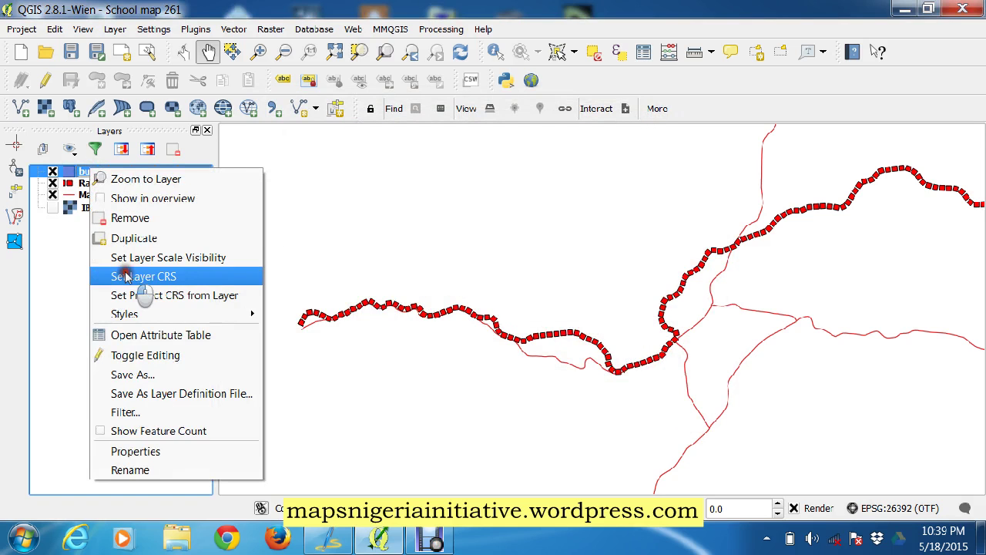
click(136, 276)
click(185, 214)
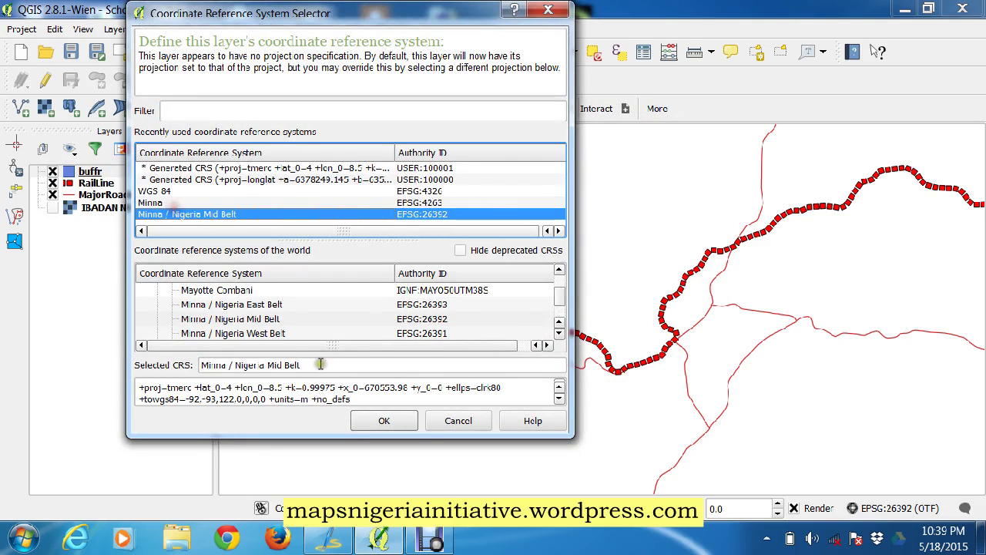
click(384, 420)
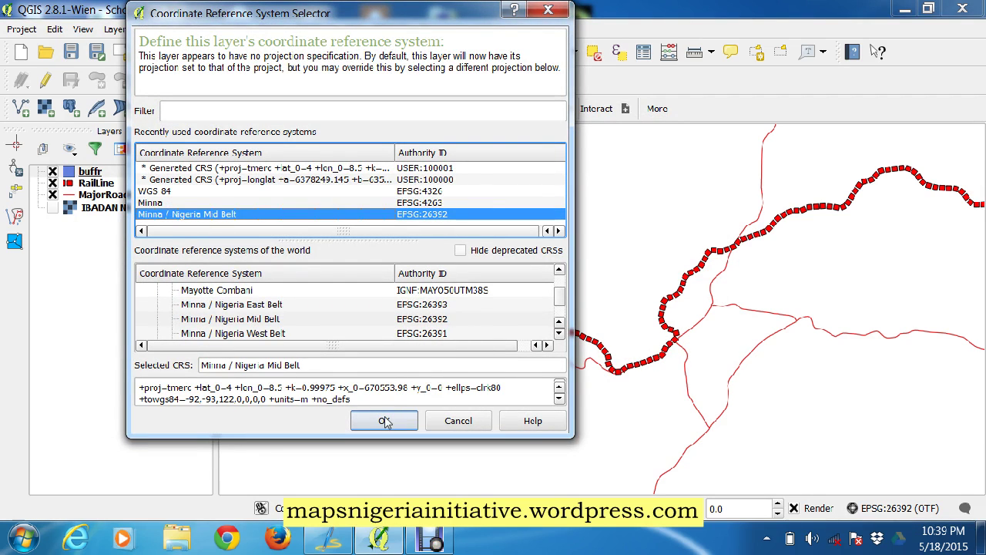
click(383, 420)
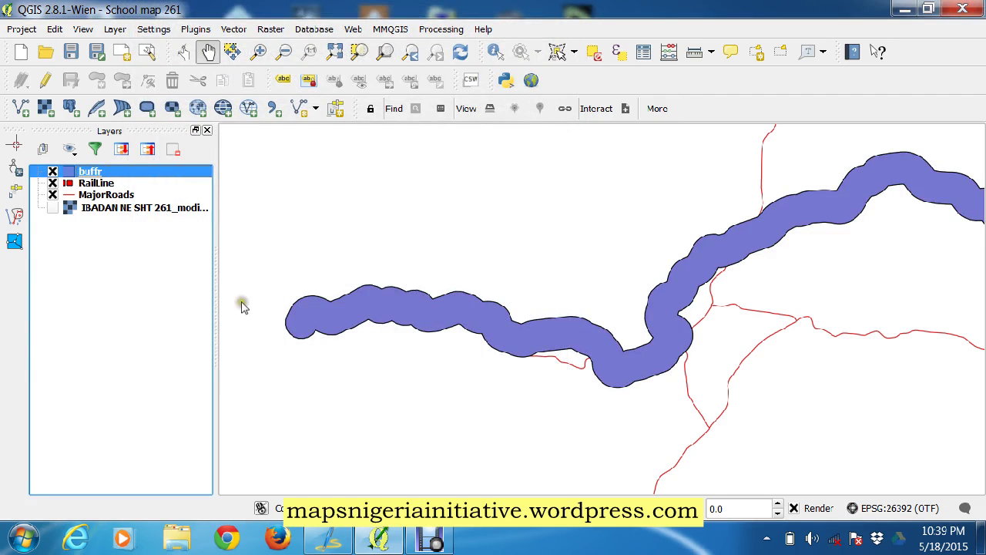
Give the buffr layer 78% transparency, then select the MajorRoads layer
double_click(68, 171)
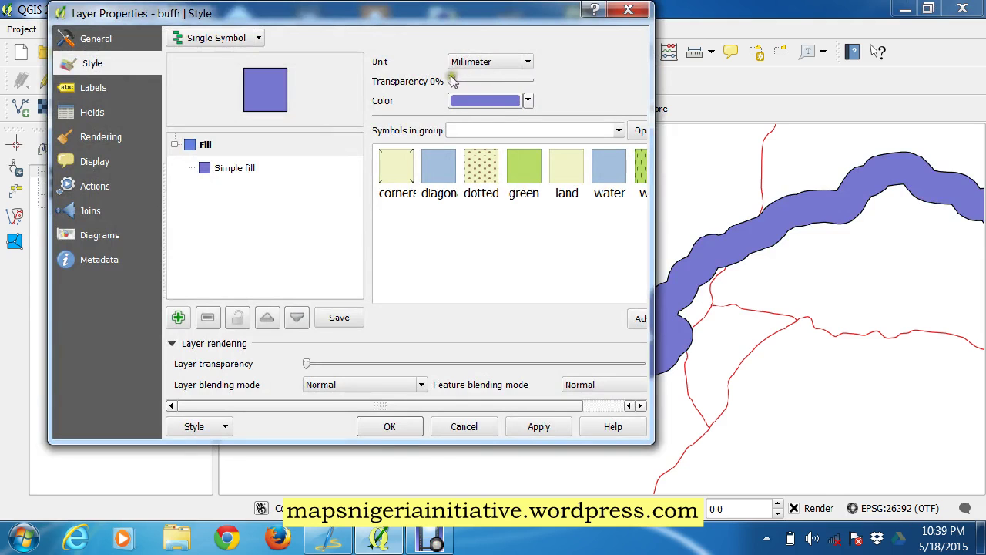
drag(452, 80, 518, 82)
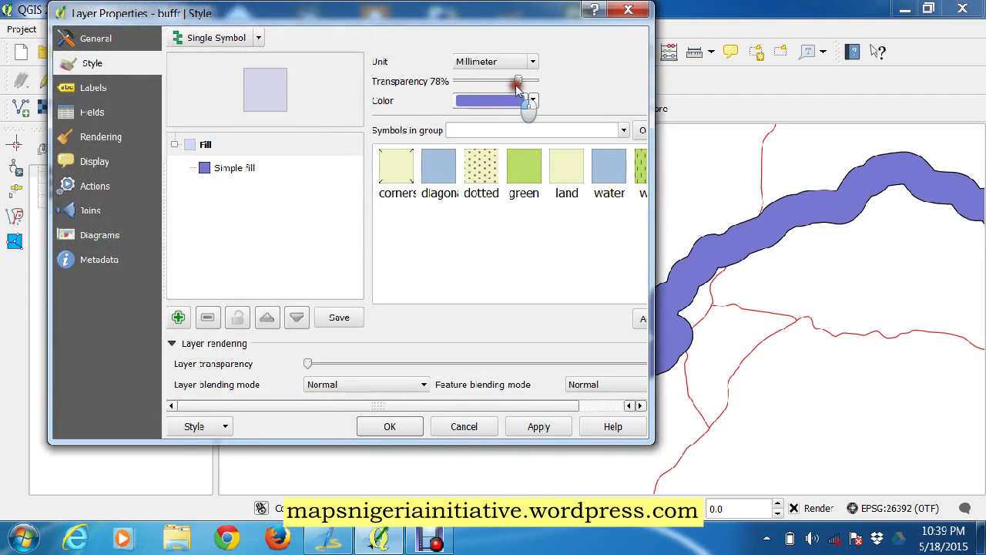
click(532, 427)
click(391, 426)
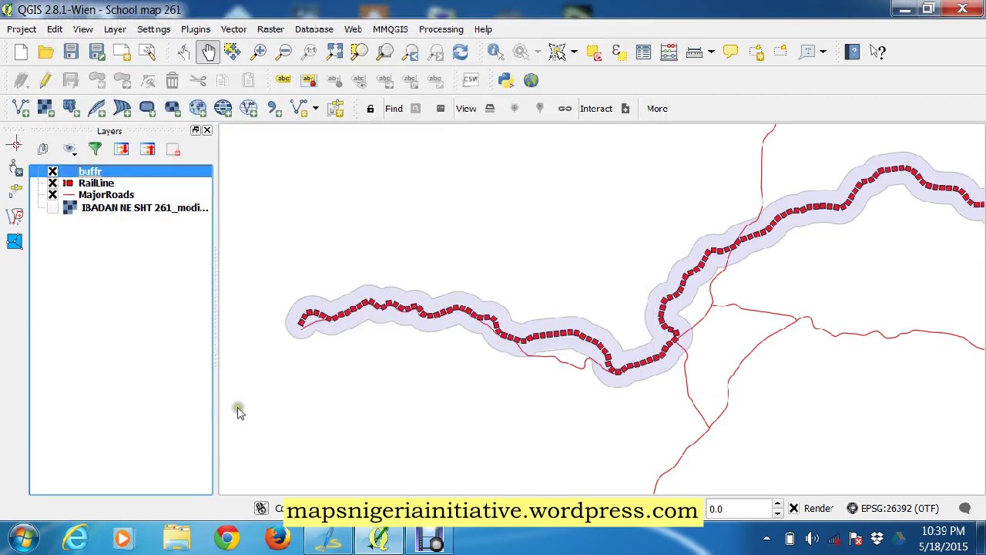
click(98, 196)
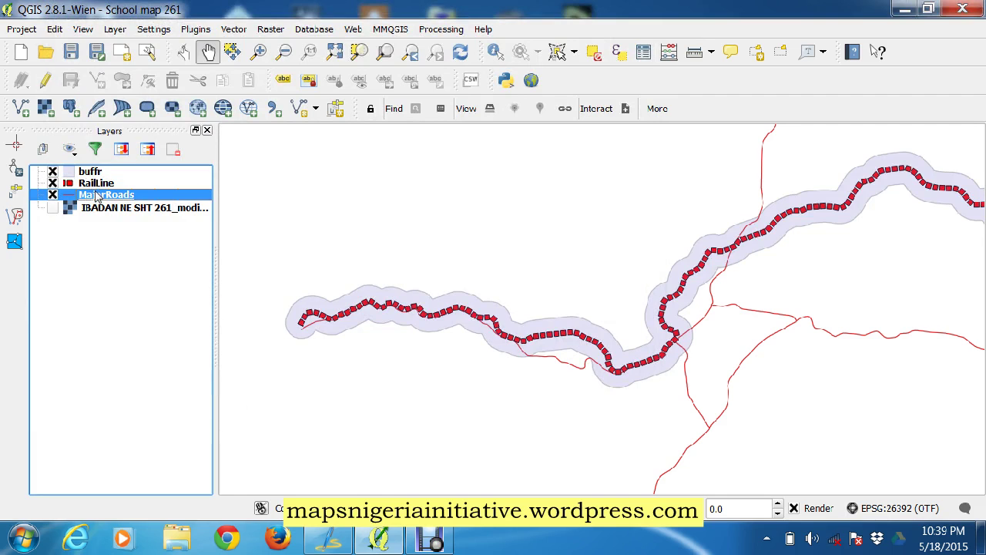
Buffer MajorRoads by 0.0055 and save the result as buffroa.shp in Exercise Folder
click(234, 28)
mouse_move(248, 172)
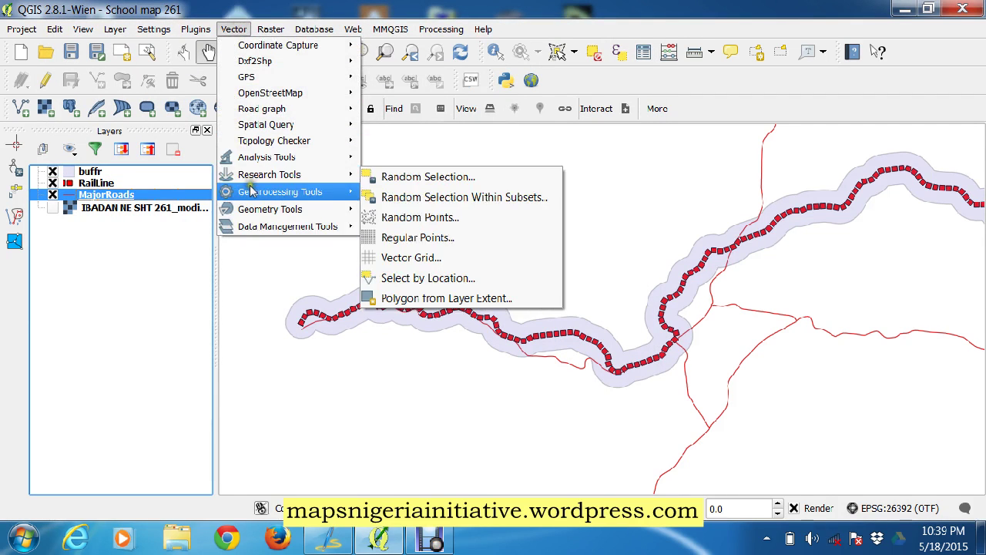
mouse_move(254, 192)
click(391, 213)
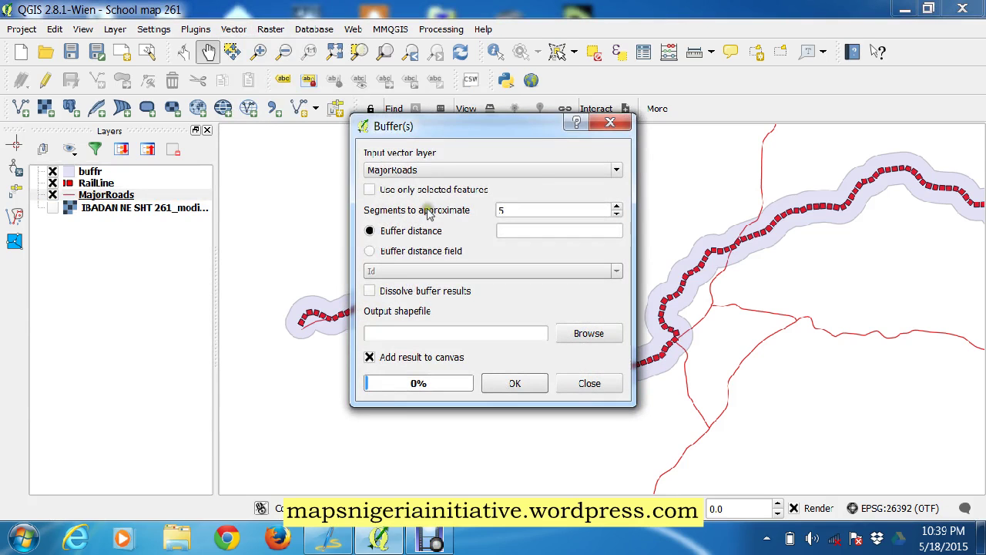
click(539, 227)
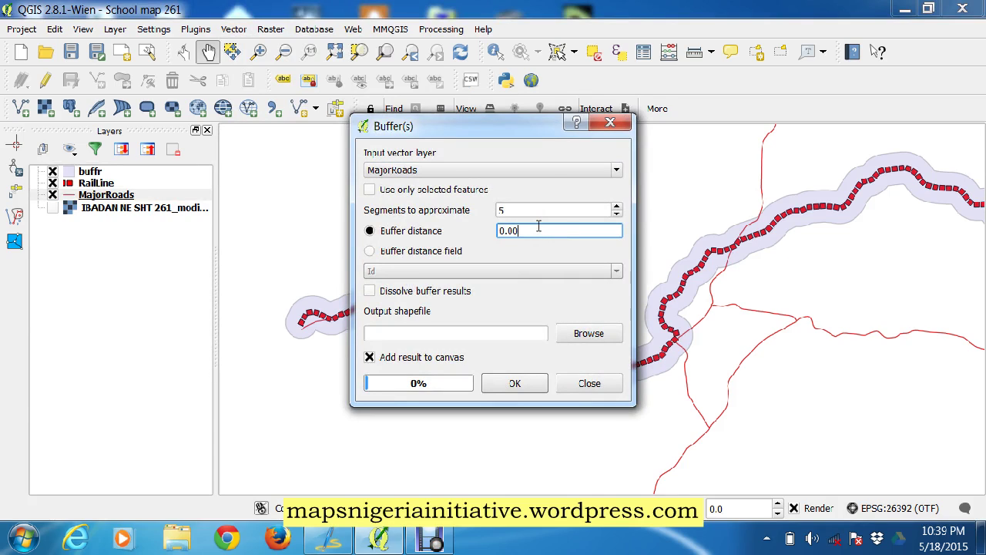
text(0.0055)
click(589, 335)
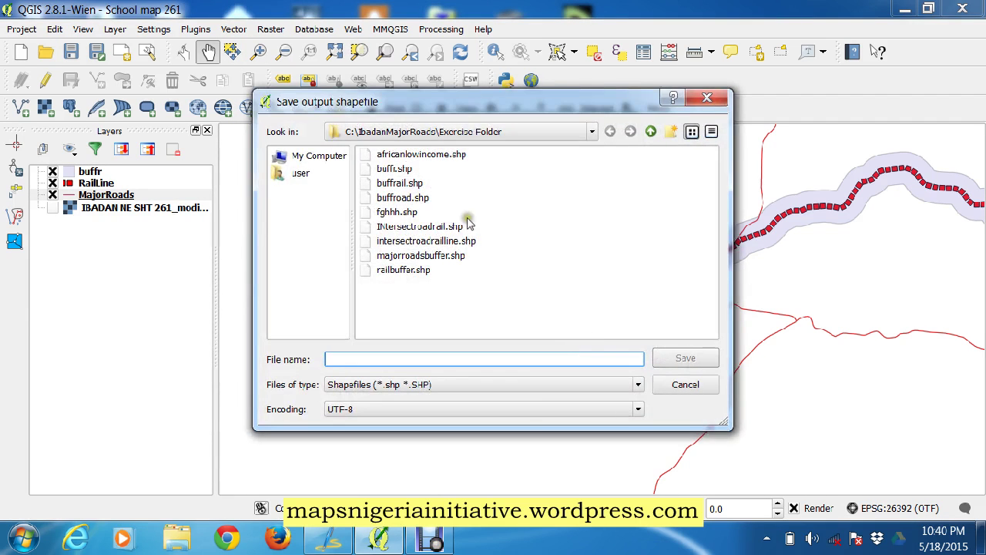
text(b)
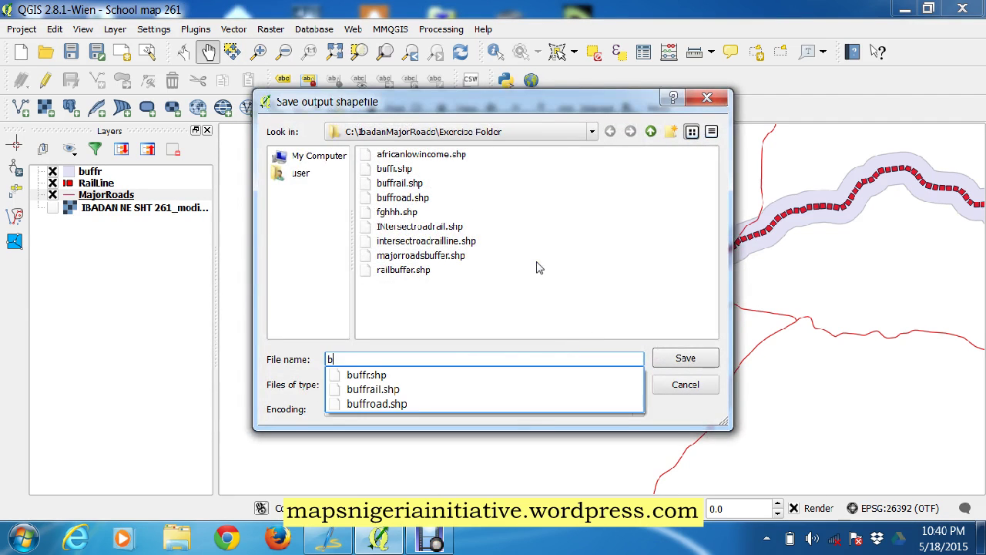
text(uffroa)
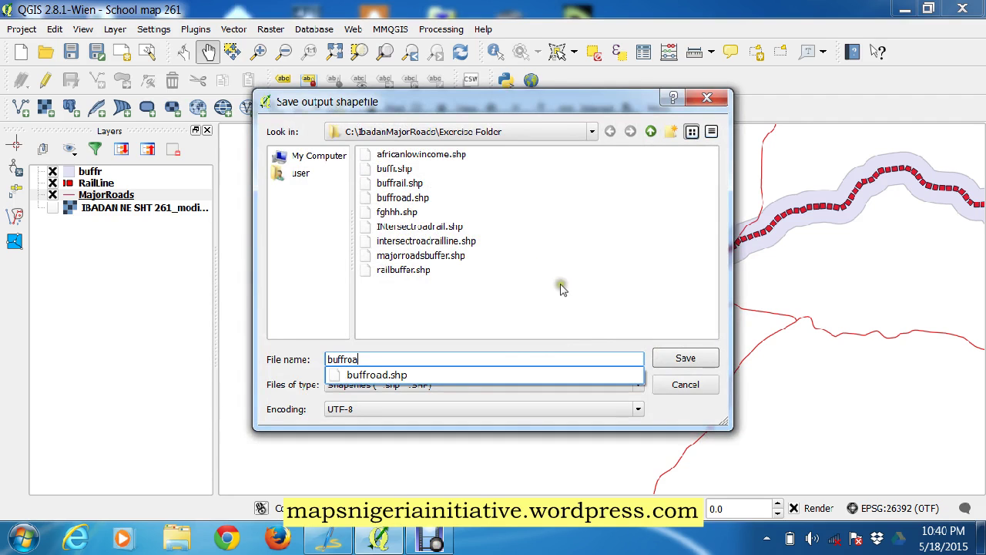
click(665, 356)
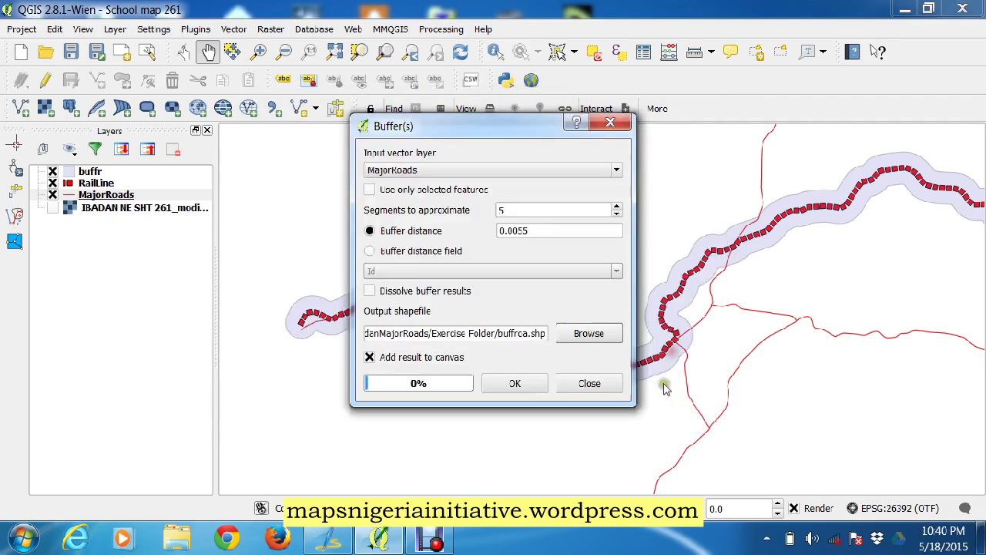
click(509, 384)
click(579, 383)
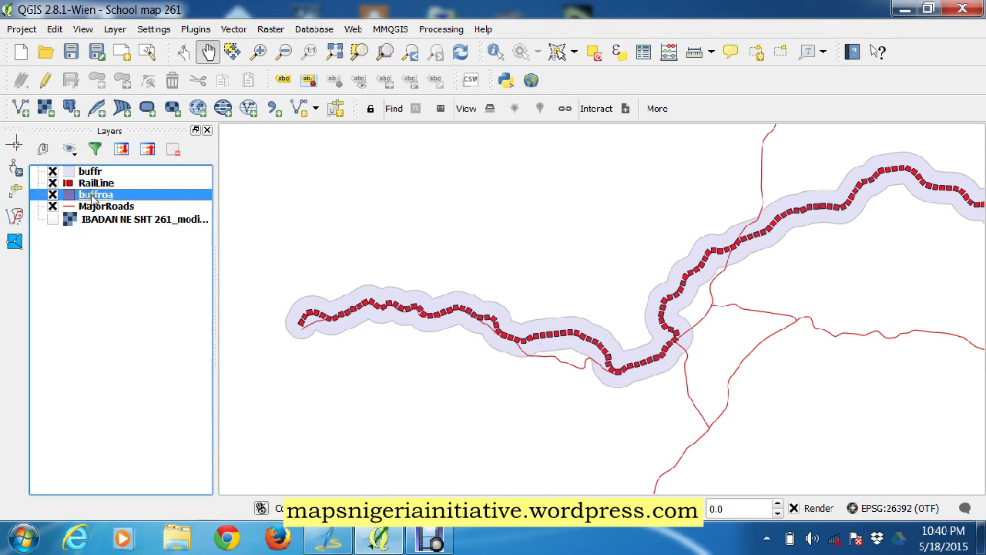
Set the buffroa layer's CRS to Minna / Nigeria Mid Belt
click(90, 196)
double_click(91, 195)
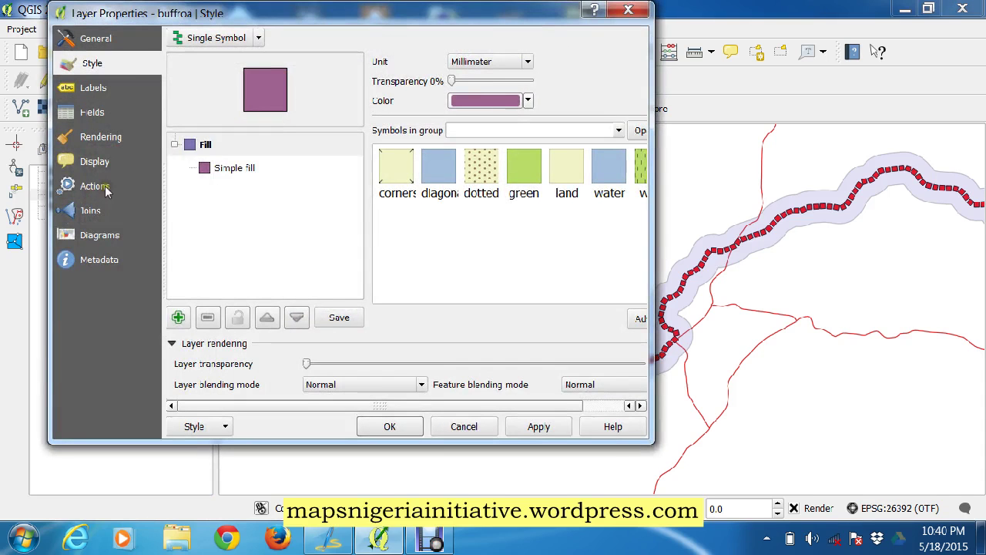
click(628, 9)
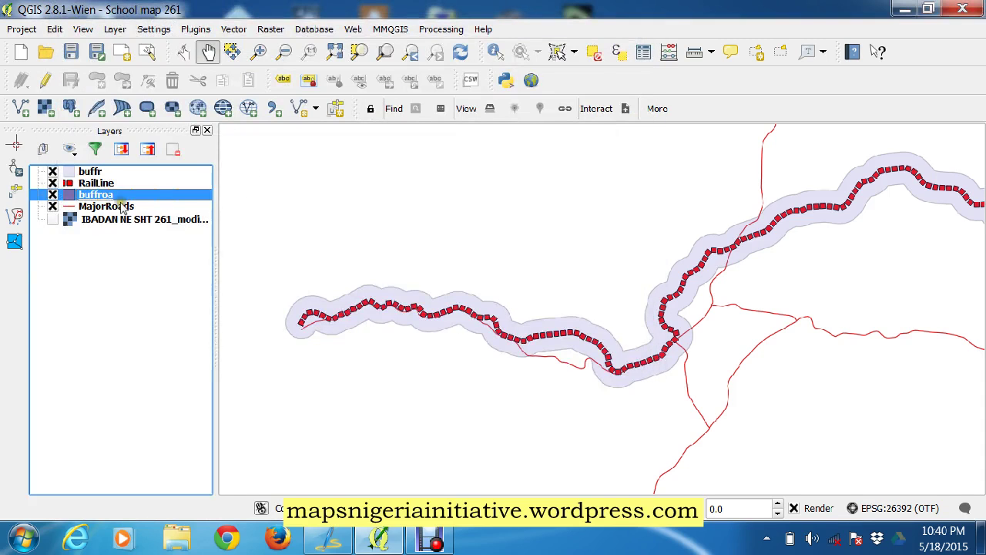
right_click(102, 199)
click(151, 302)
click(221, 214)
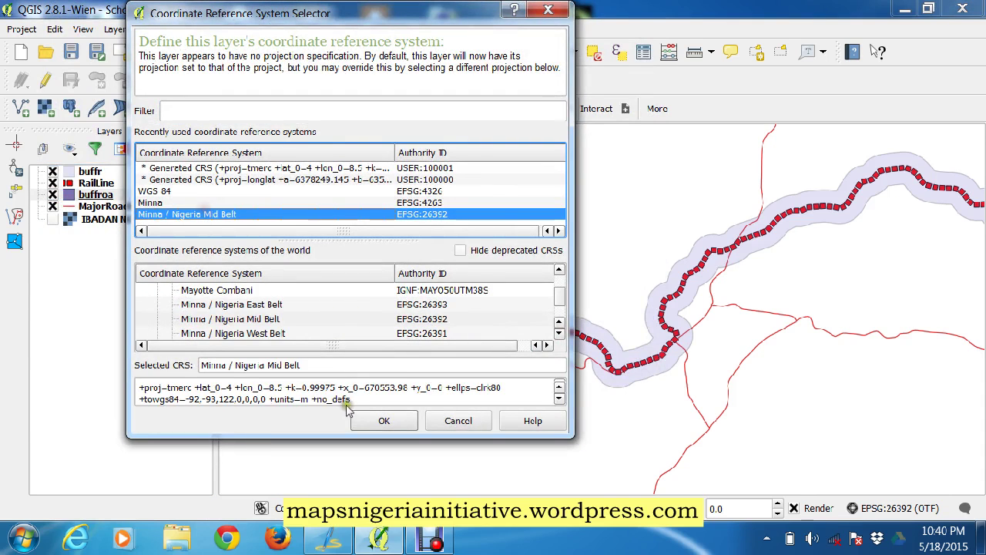
click(383, 421)
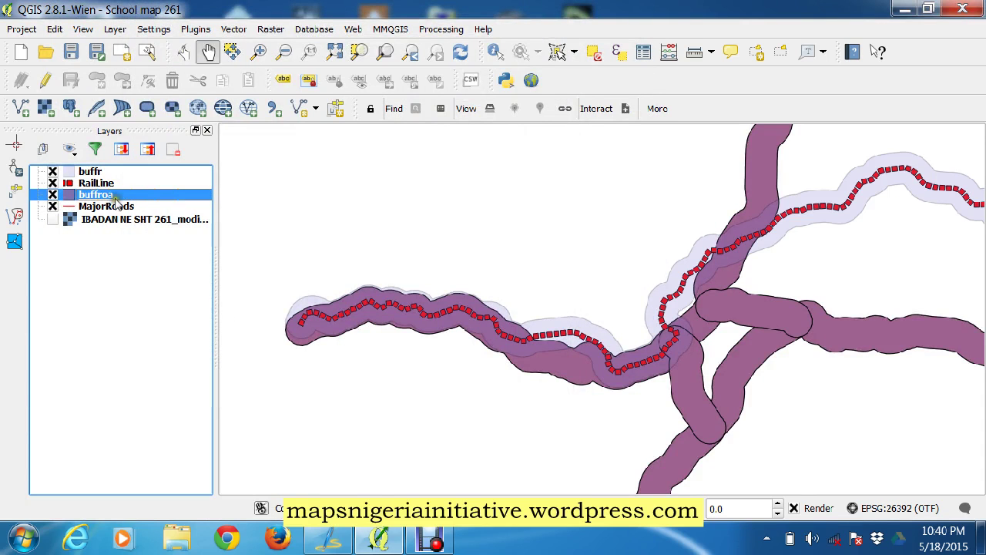
Make the buffroa road buffer 65% transparent
double_click(102, 197)
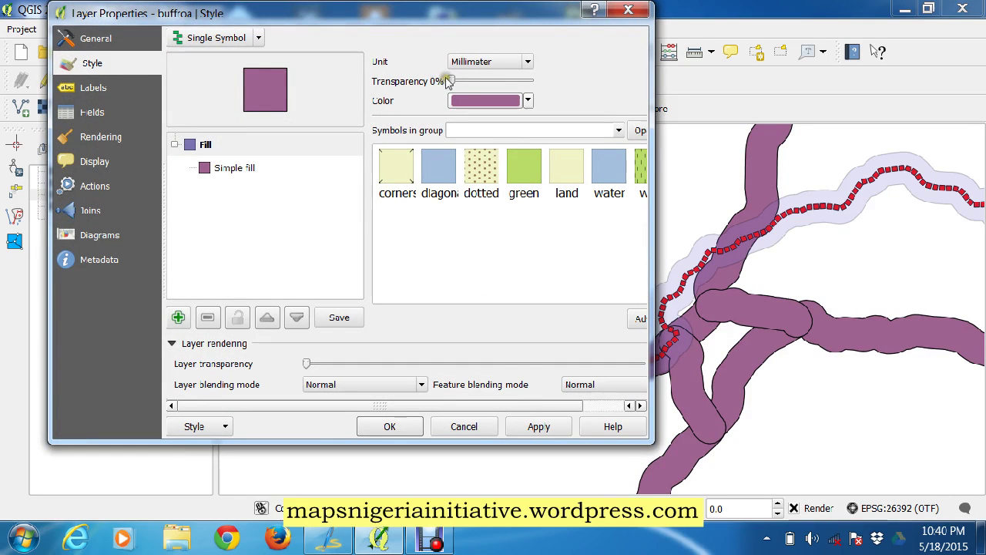
drag(451, 81, 508, 82)
click(533, 425)
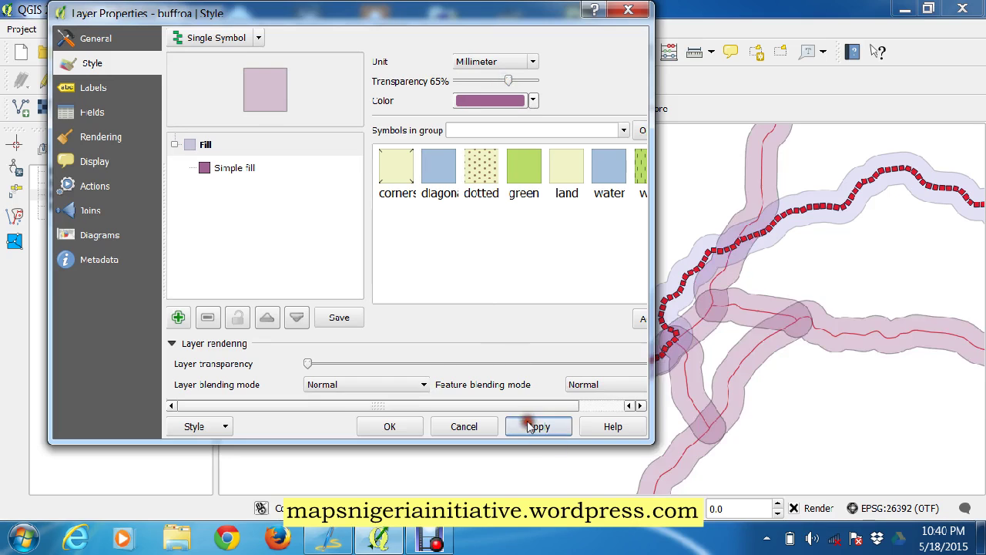
click(388, 425)
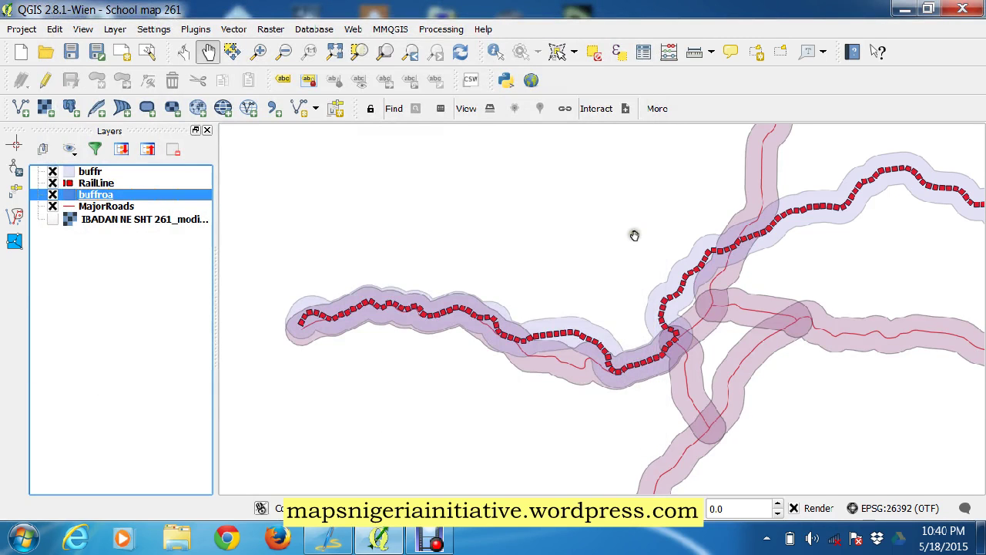
drag(634, 235, 683, 147)
drag(616, 225, 529, 208)
drag(609, 176, 590, 244)
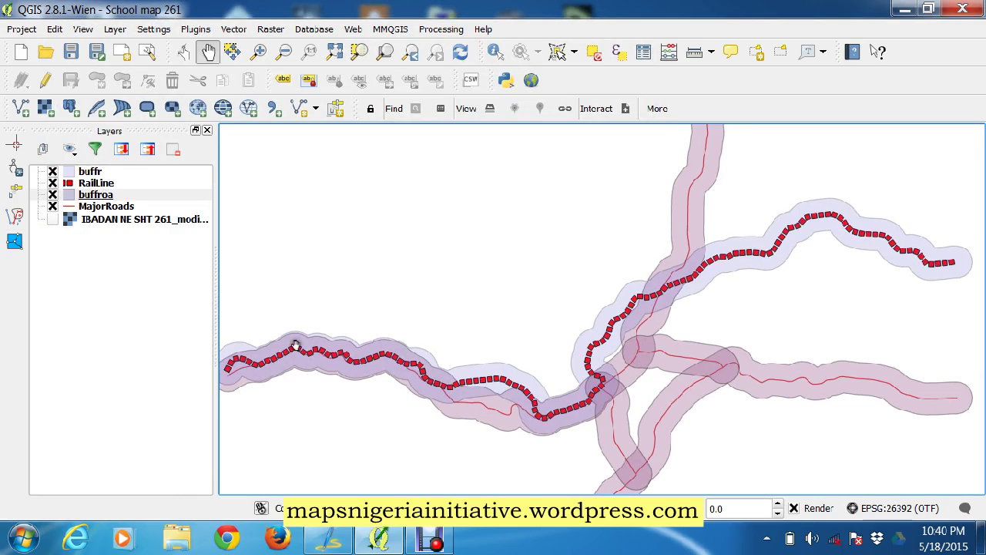
drag(360, 240, 470, 225)
drag(566, 432, 495, 374)
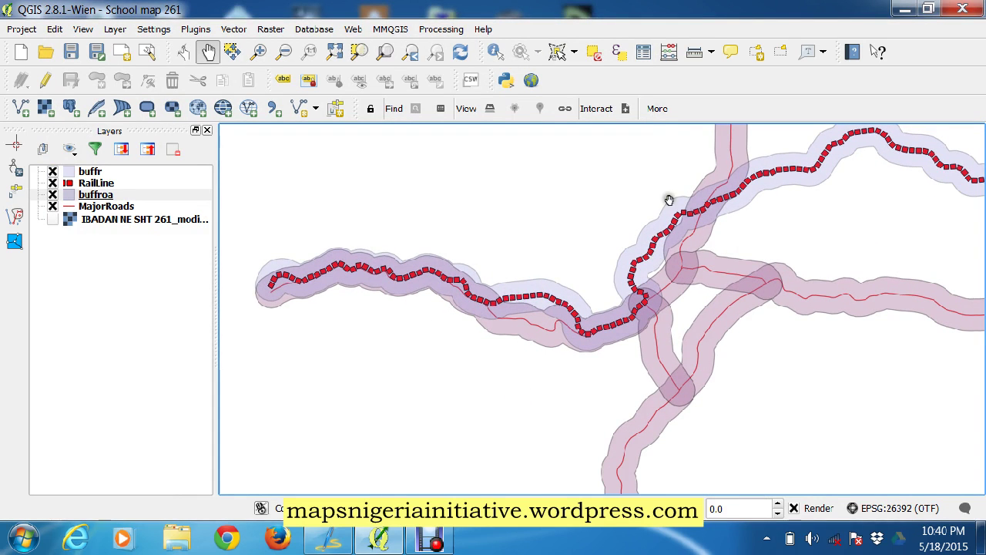
drag(664, 169, 641, 167)
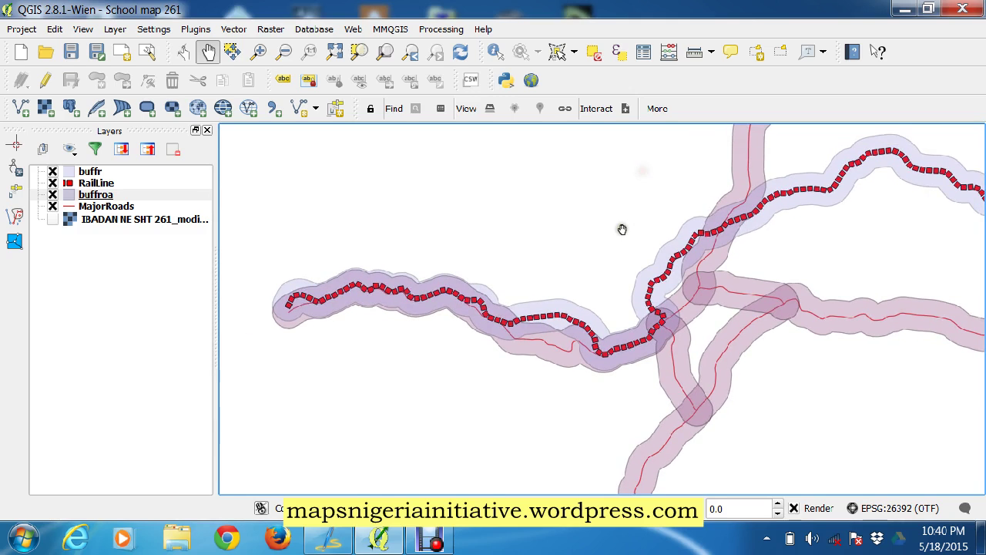
drag(591, 265, 573, 229)
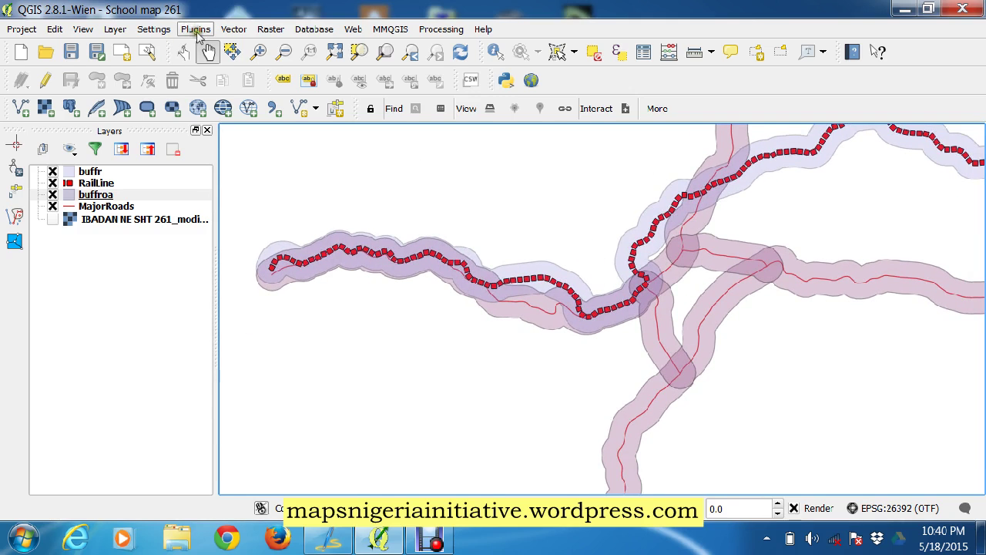
Intersect buffr with buffroa and save the output as intsectroarail.shp
click(234, 28)
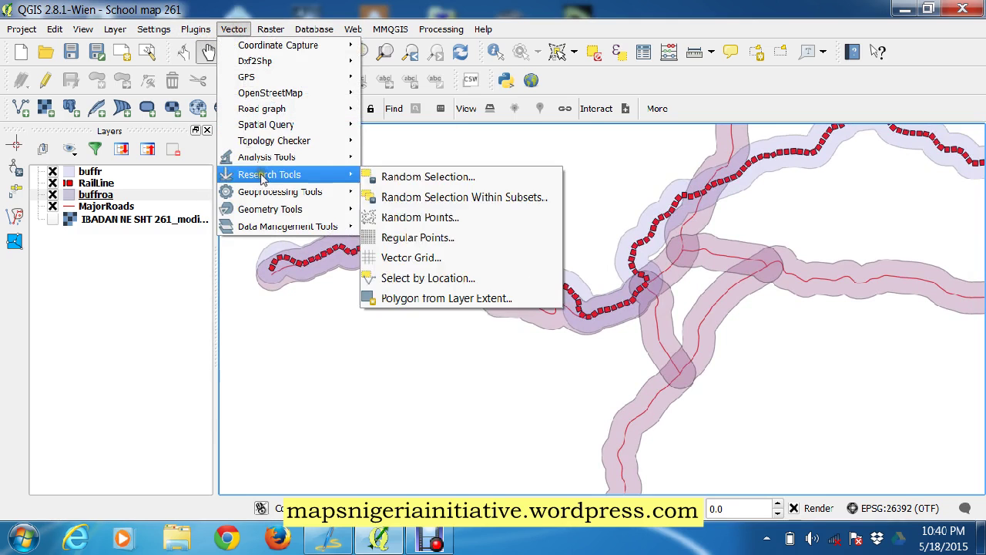
mouse_move(266, 191)
click(416, 234)
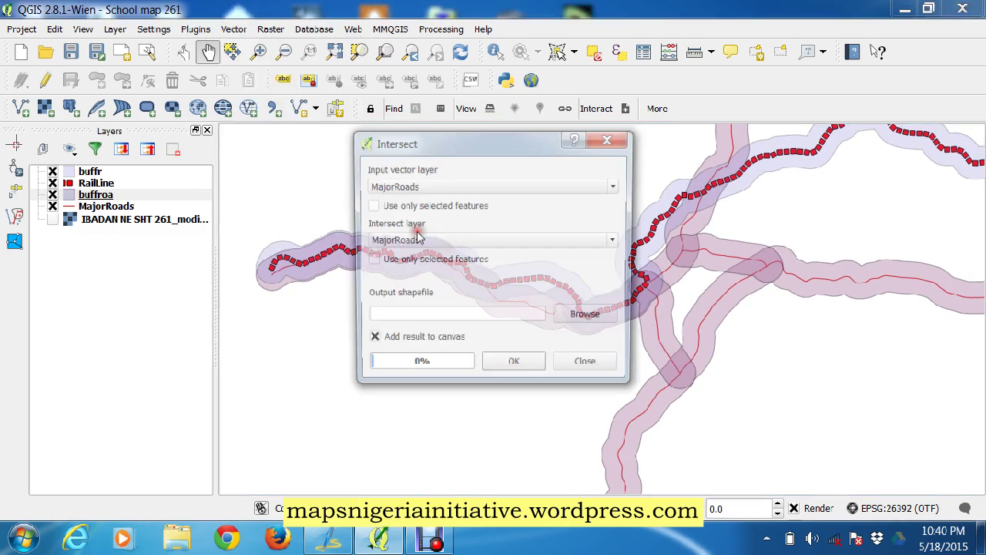
click(616, 187)
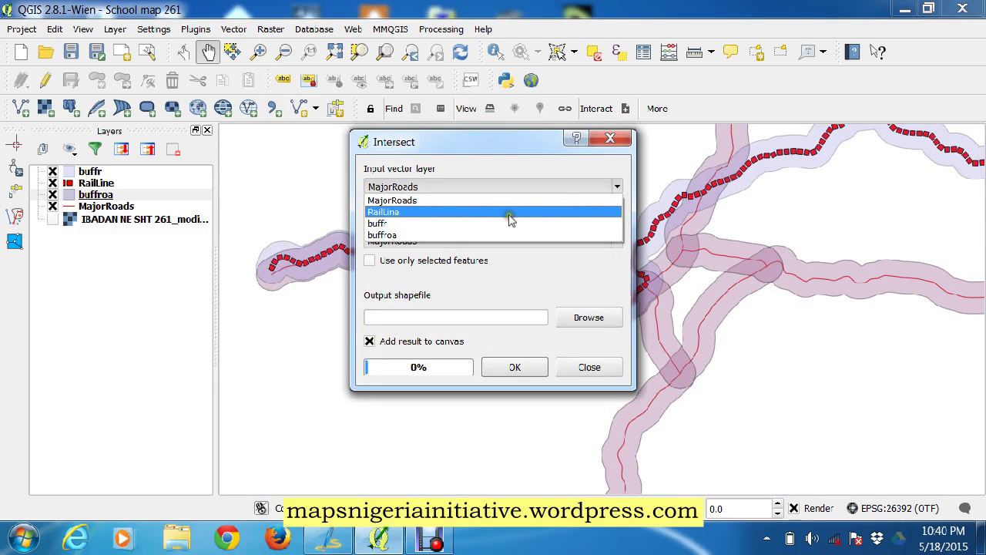
click(449, 227)
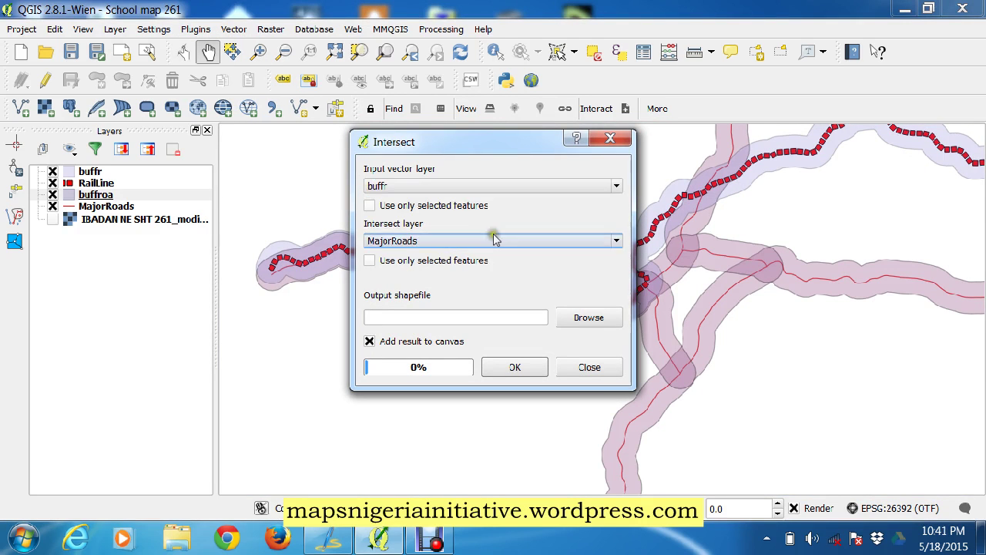
click(617, 242)
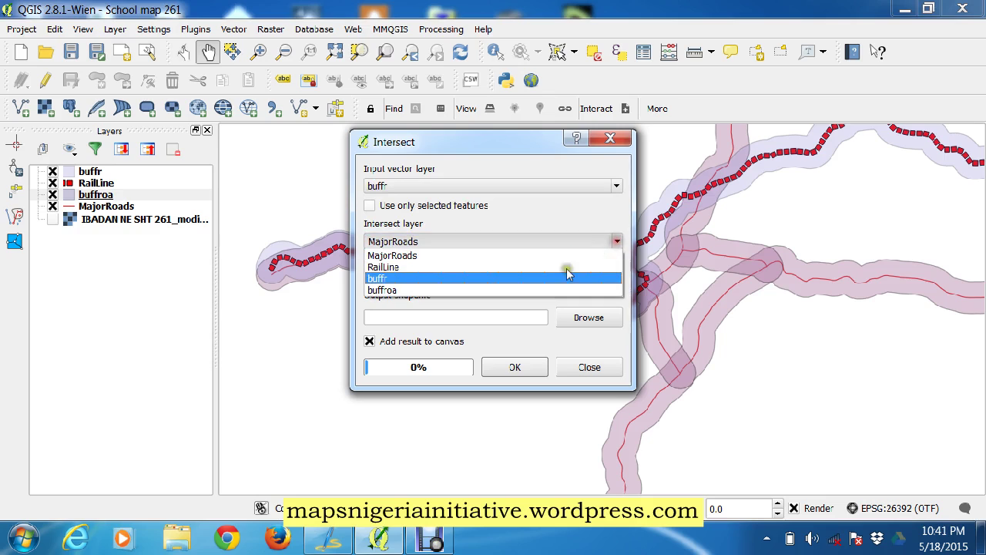
click(455, 291)
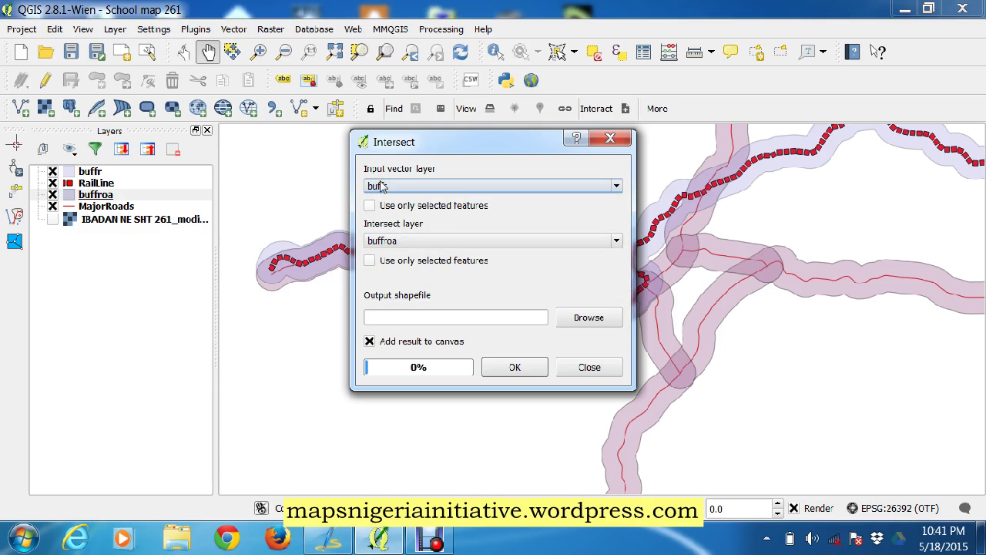
click(598, 318)
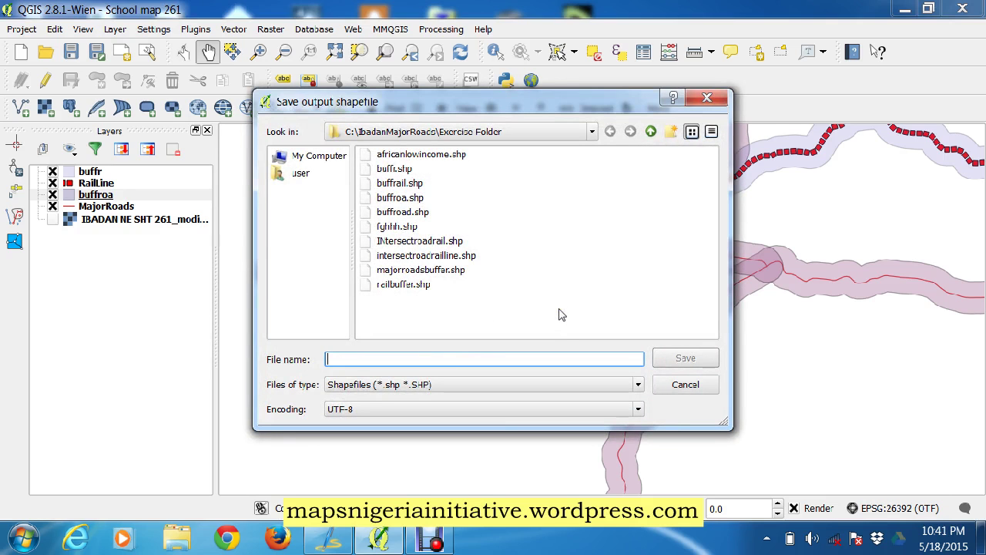
text(intsectroarail)
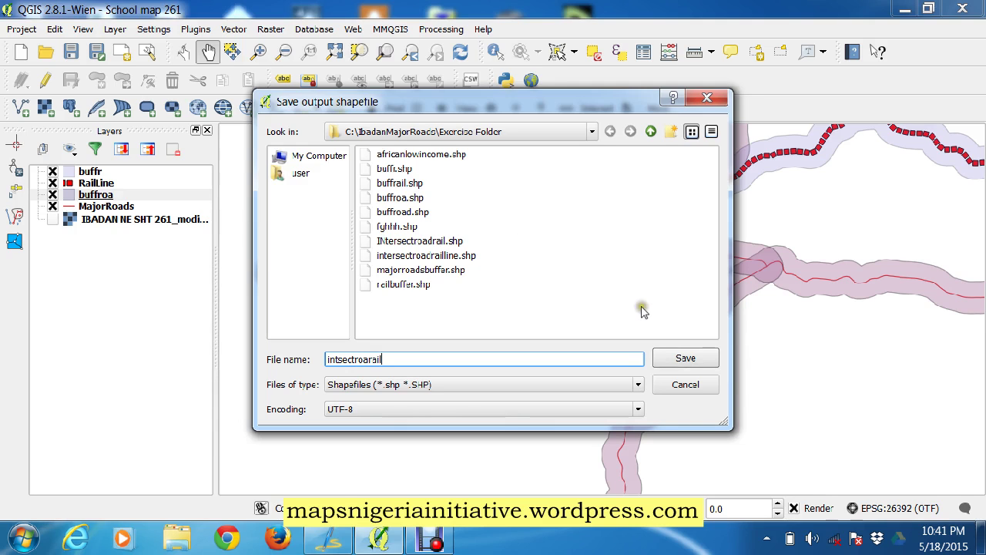
click(670, 359)
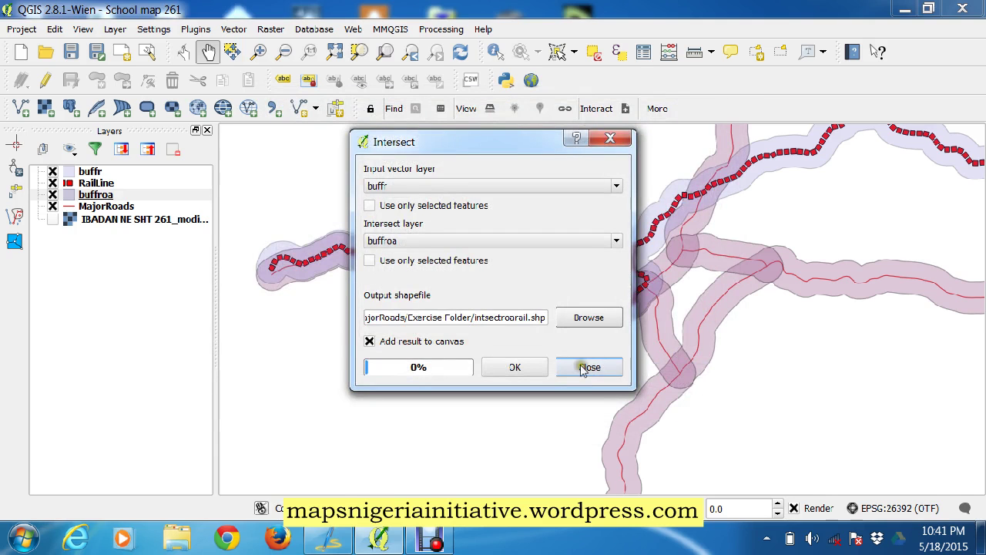
click(537, 370)
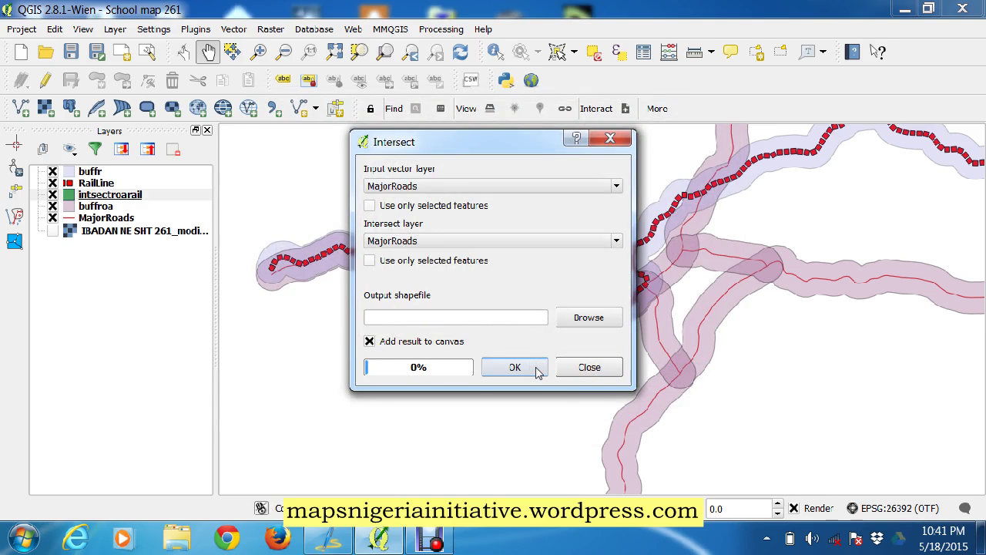
click(576, 368)
Set the intsectroarail layer's CRS to Minna / Nigeria Mid Belt
click(115, 195)
right_click(114, 195)
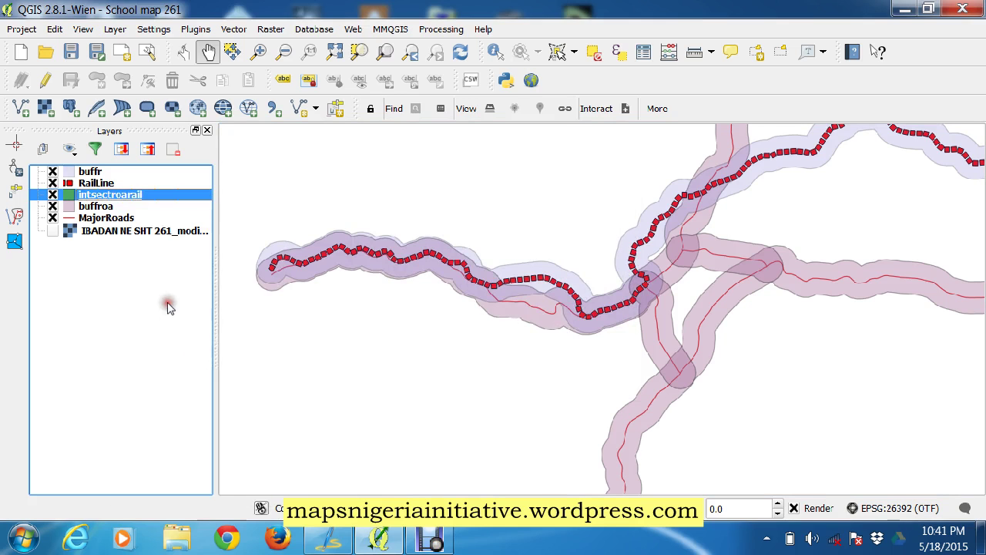
click(213, 214)
click(380, 420)
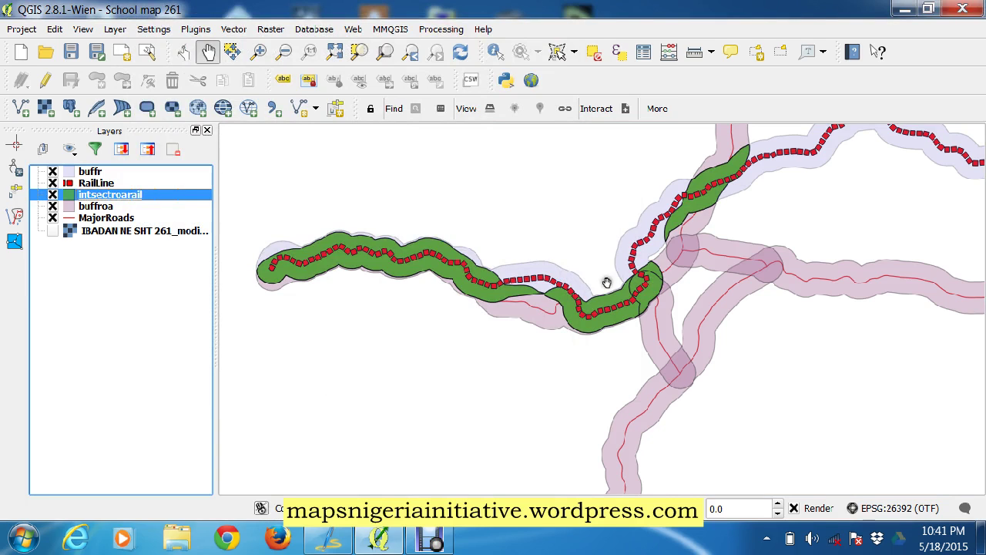
Hide the buffr, RailLine, buffroa and MajorRoads layers
click(53, 171)
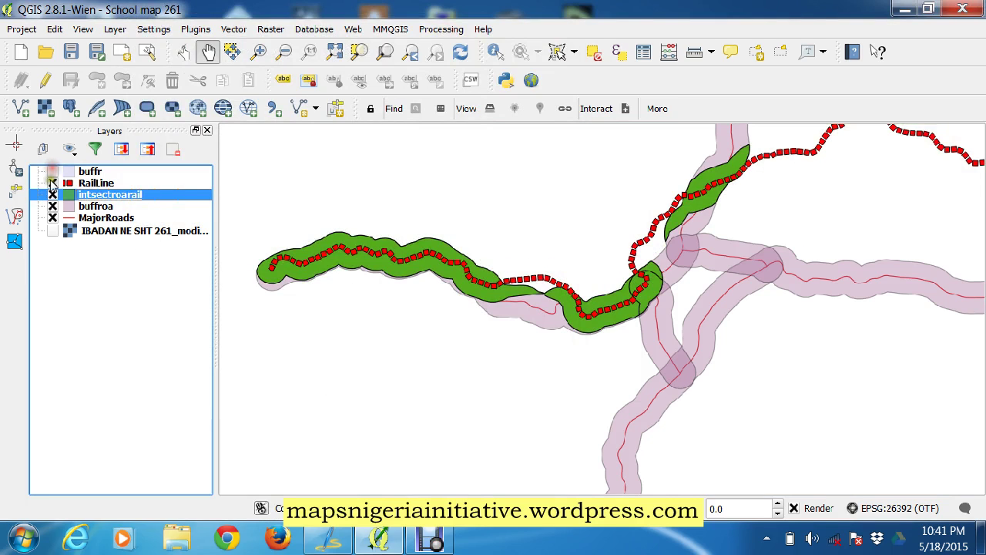
click(52, 183)
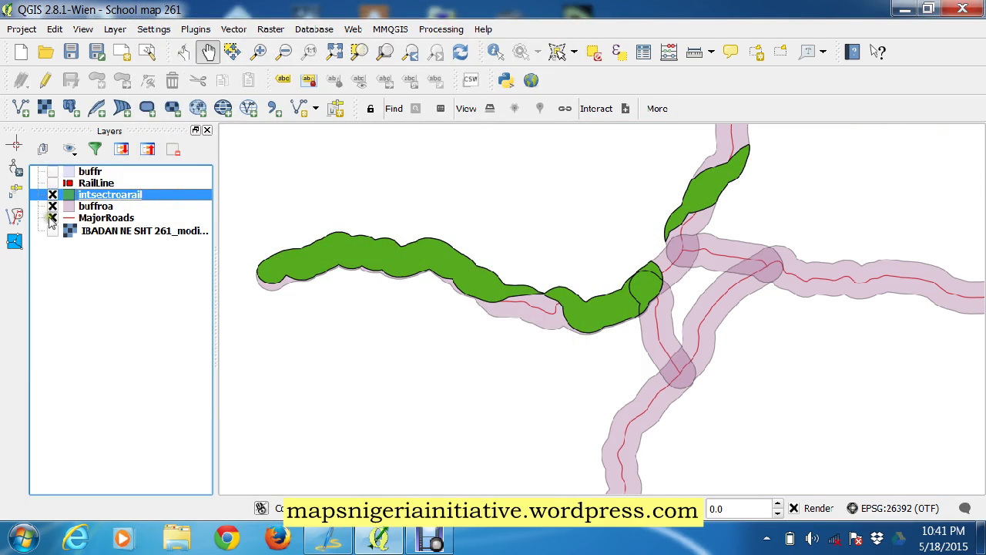
click(52, 205)
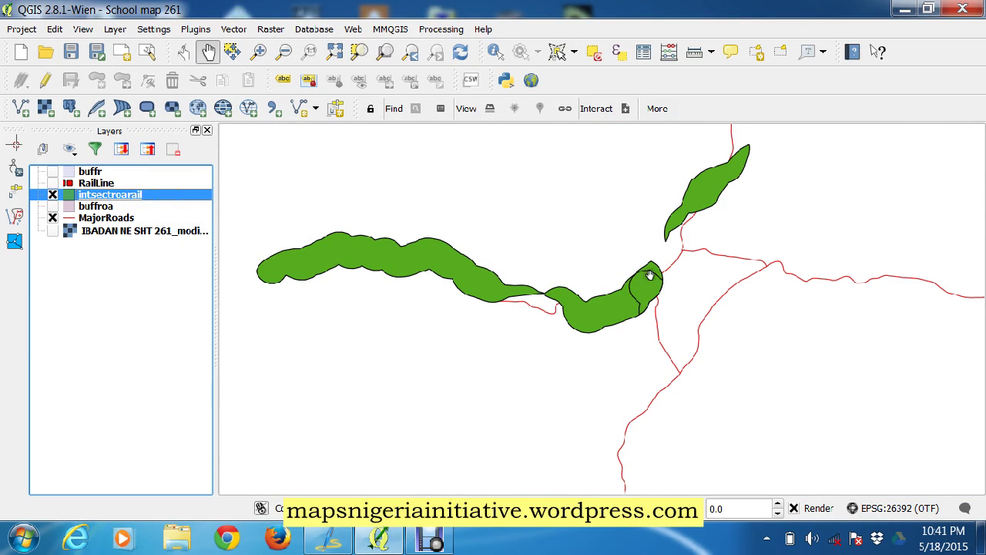
drag(645, 216, 642, 265)
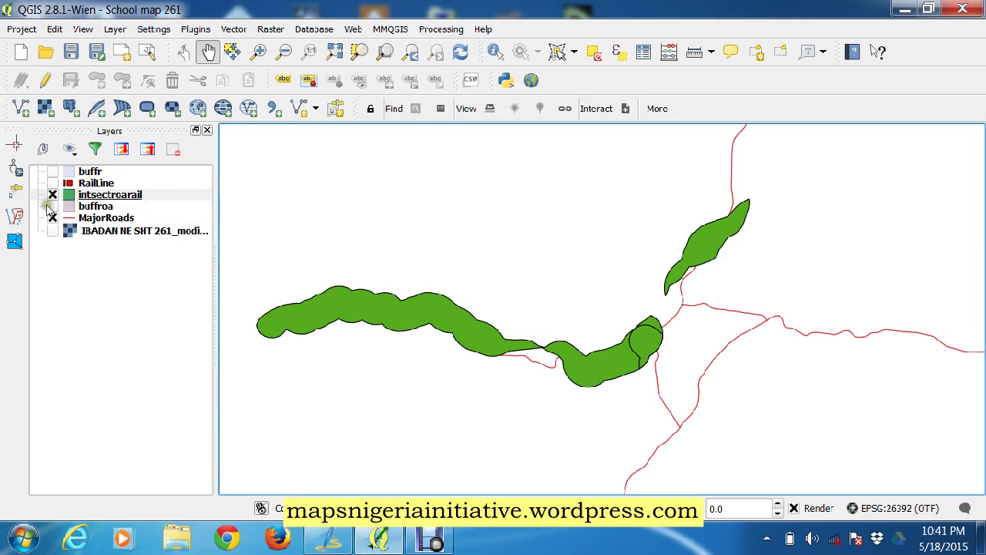
click(52, 182)
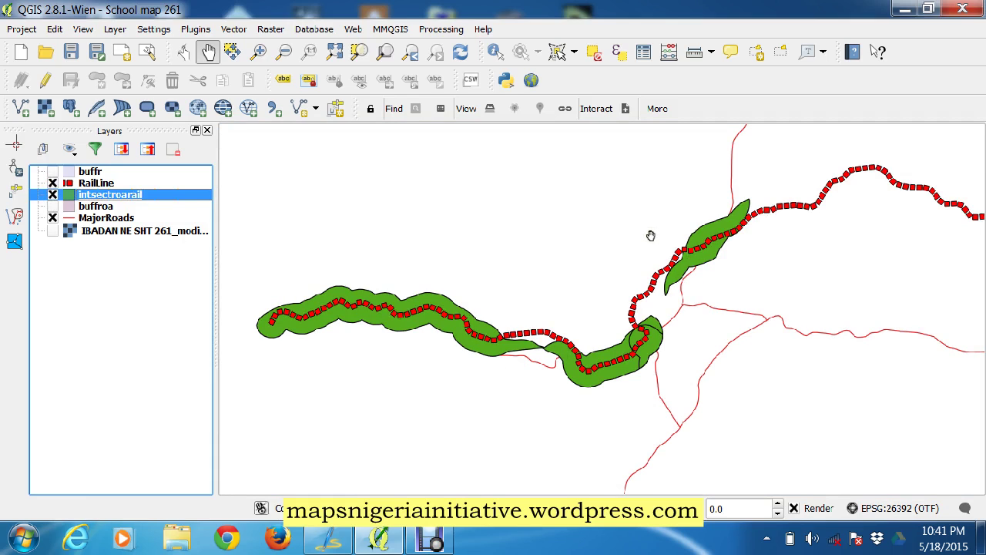
drag(630, 231, 665, 223)
drag(516, 247, 465, 235)
drag(470, 306, 467, 335)
drag(550, 165, 546, 196)
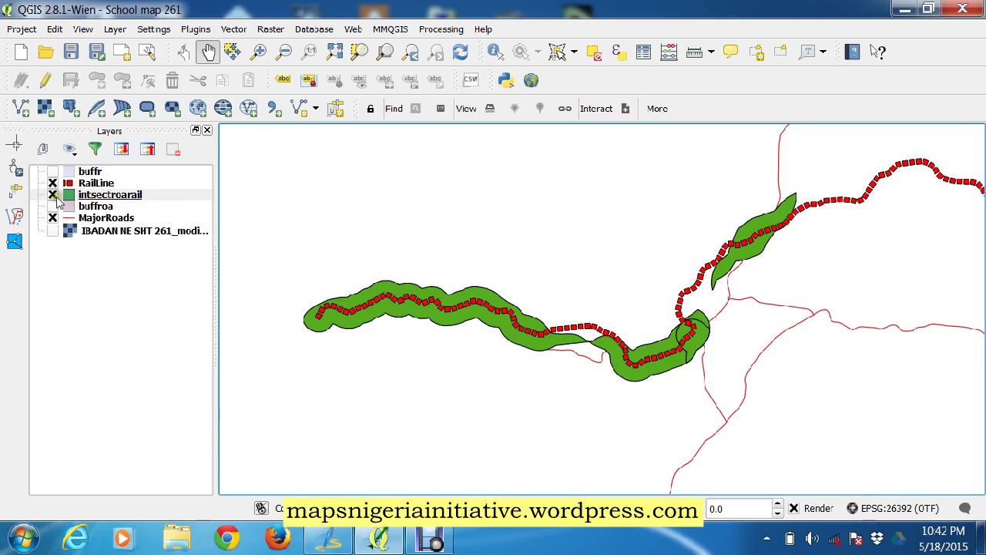
click(53, 183)
click(52, 217)
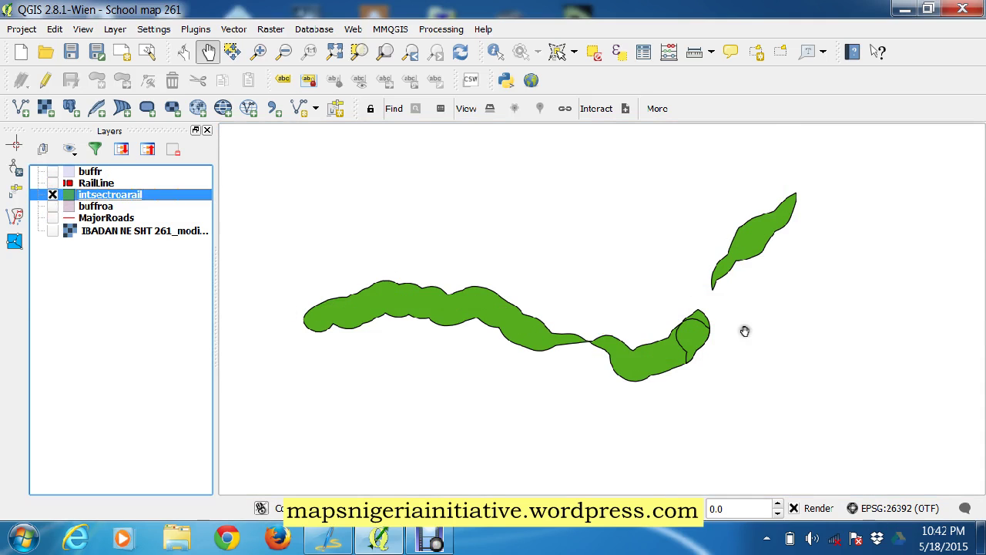
Show the IBADAN base map, zoom in on the intersection, and open intsectroarail's style properties
click(52, 230)
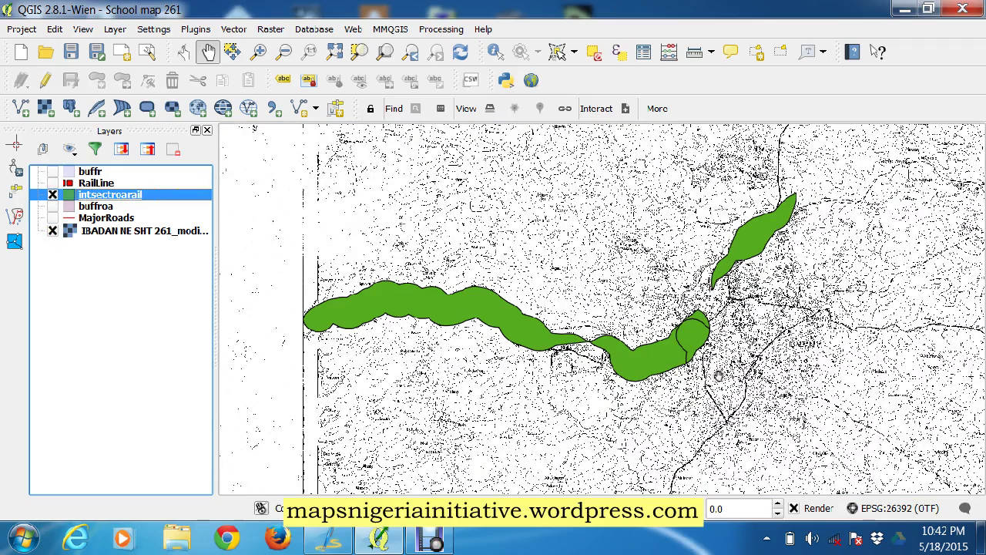
drag(567, 284, 621, 244)
drag(585, 359, 561, 370)
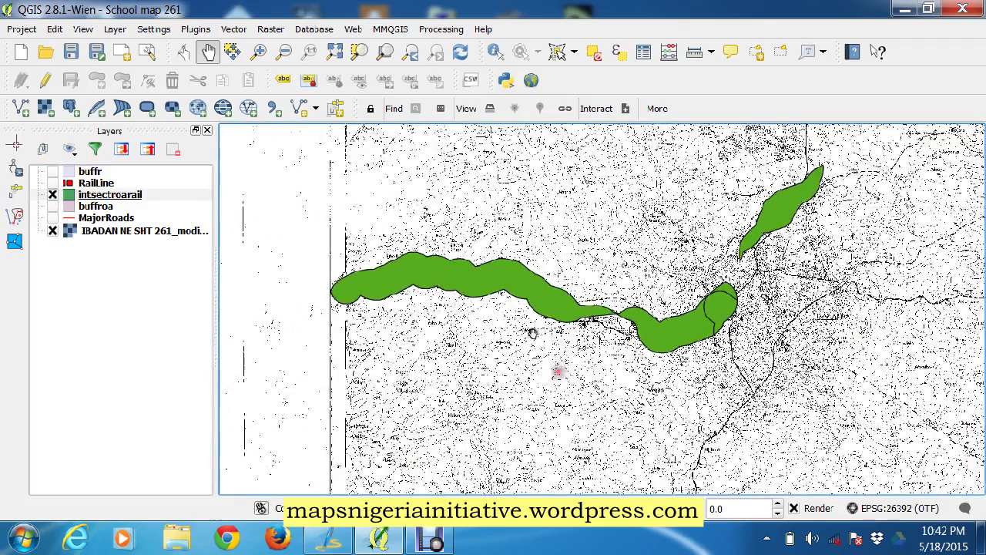
click(258, 51)
click(588, 276)
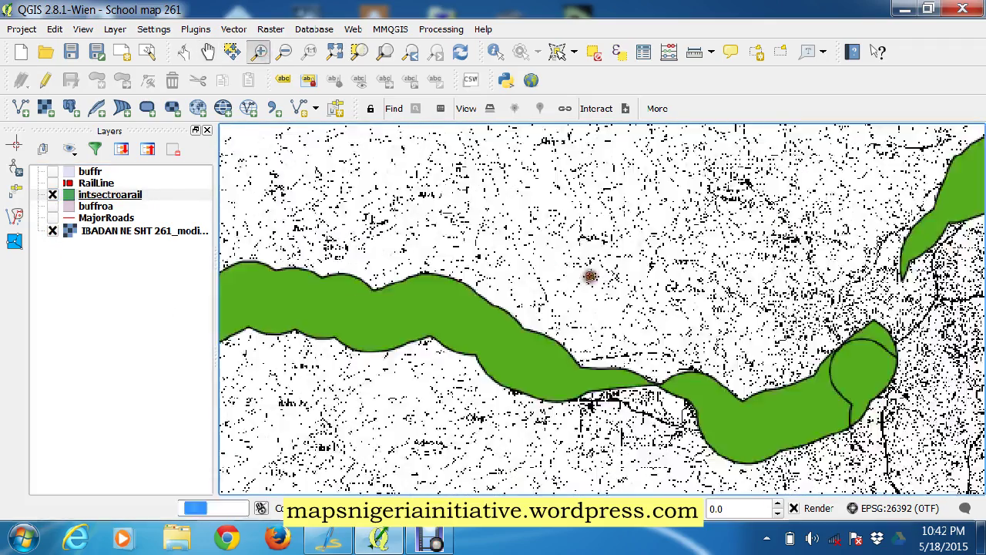
click(208, 52)
drag(297, 368, 520, 292)
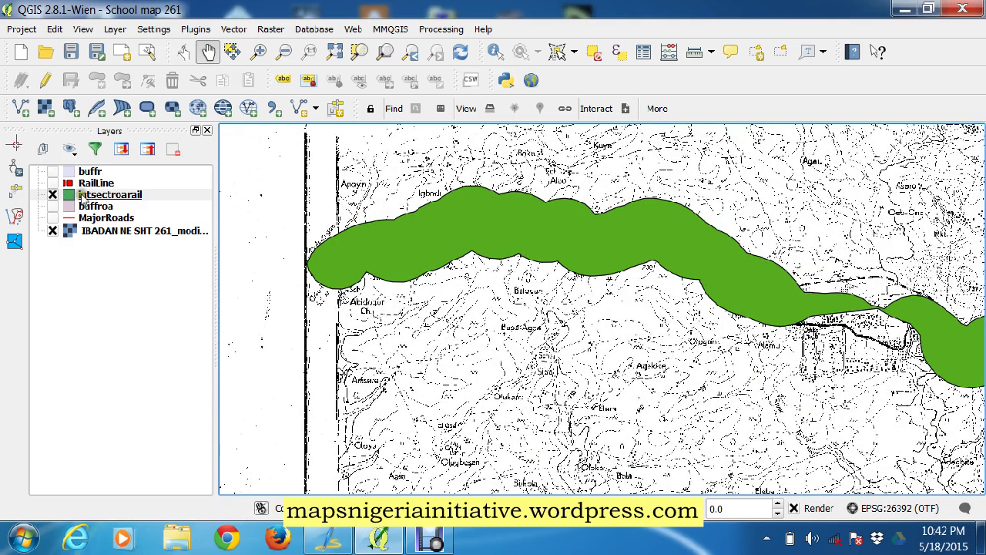
double_click(82, 197)
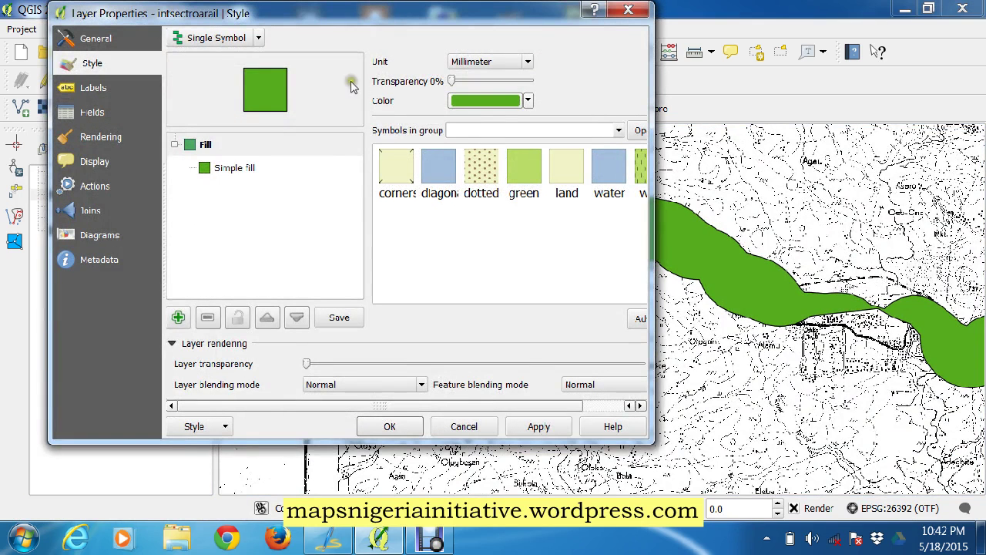
Set the intsectroarail fill to 69% transparency
drag(454, 81, 510, 87)
click(539, 426)
click(409, 431)
Pan along the translucent intersection from its western end to IBADAN and centre it
drag(449, 241, 352, 301)
drag(669, 368, 574, 348)
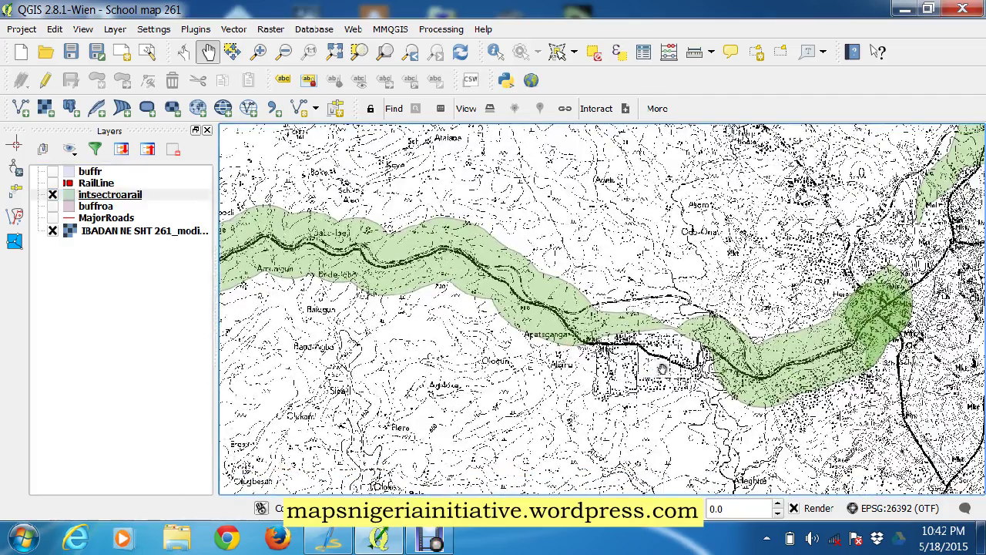
drag(506, 271, 576, 282)
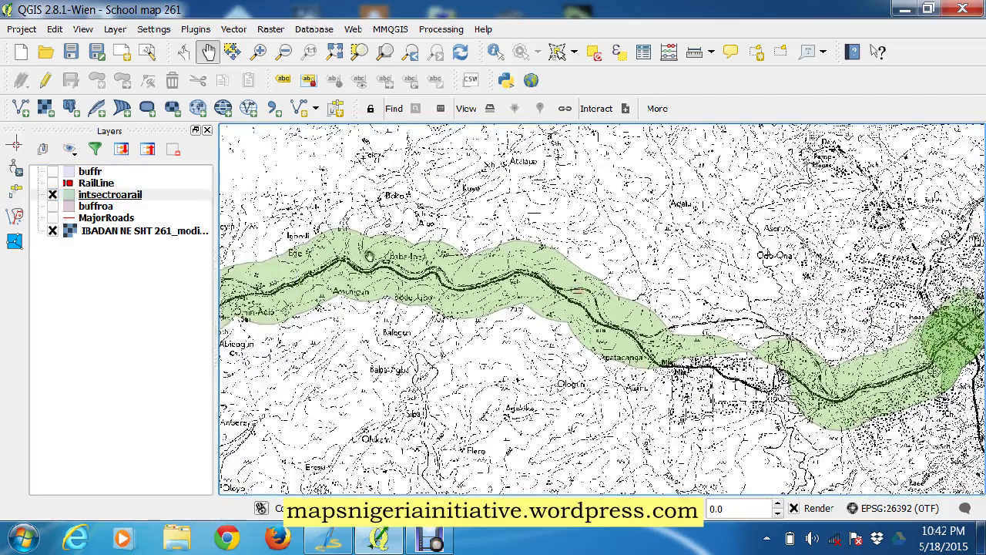
drag(339, 223, 352, 334)
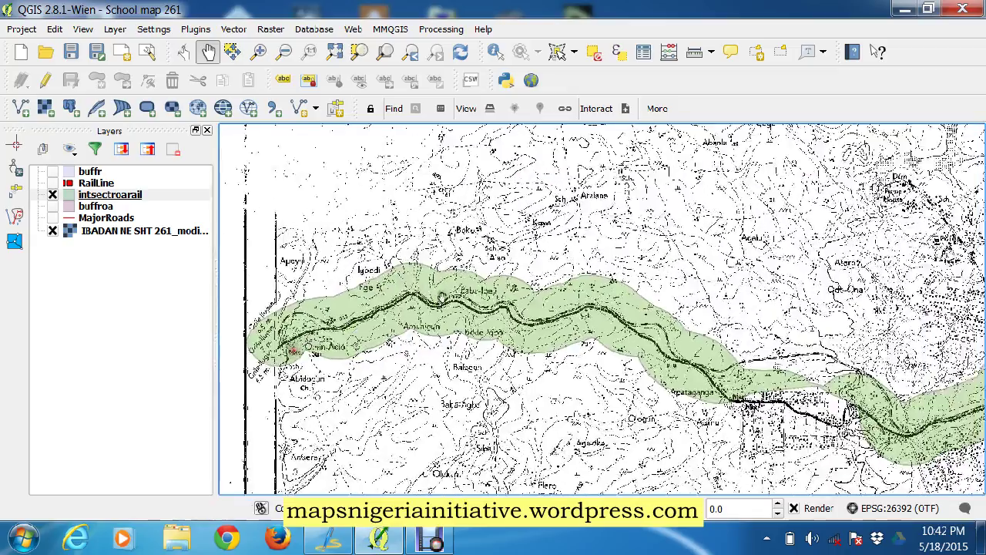
drag(462, 302, 359, 301)
drag(563, 325, 441, 271)
drag(860, 344, 675, 419)
drag(707, 389, 801, 344)
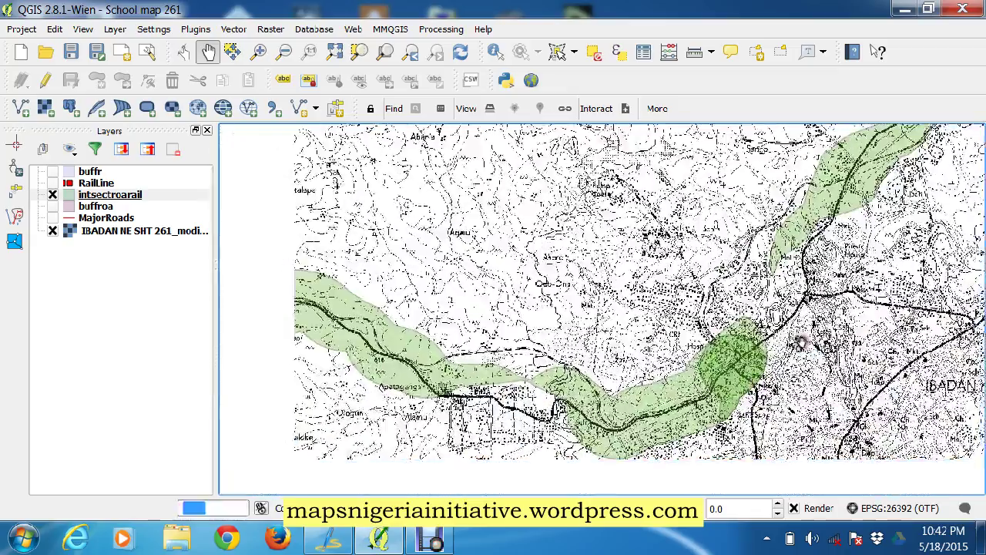